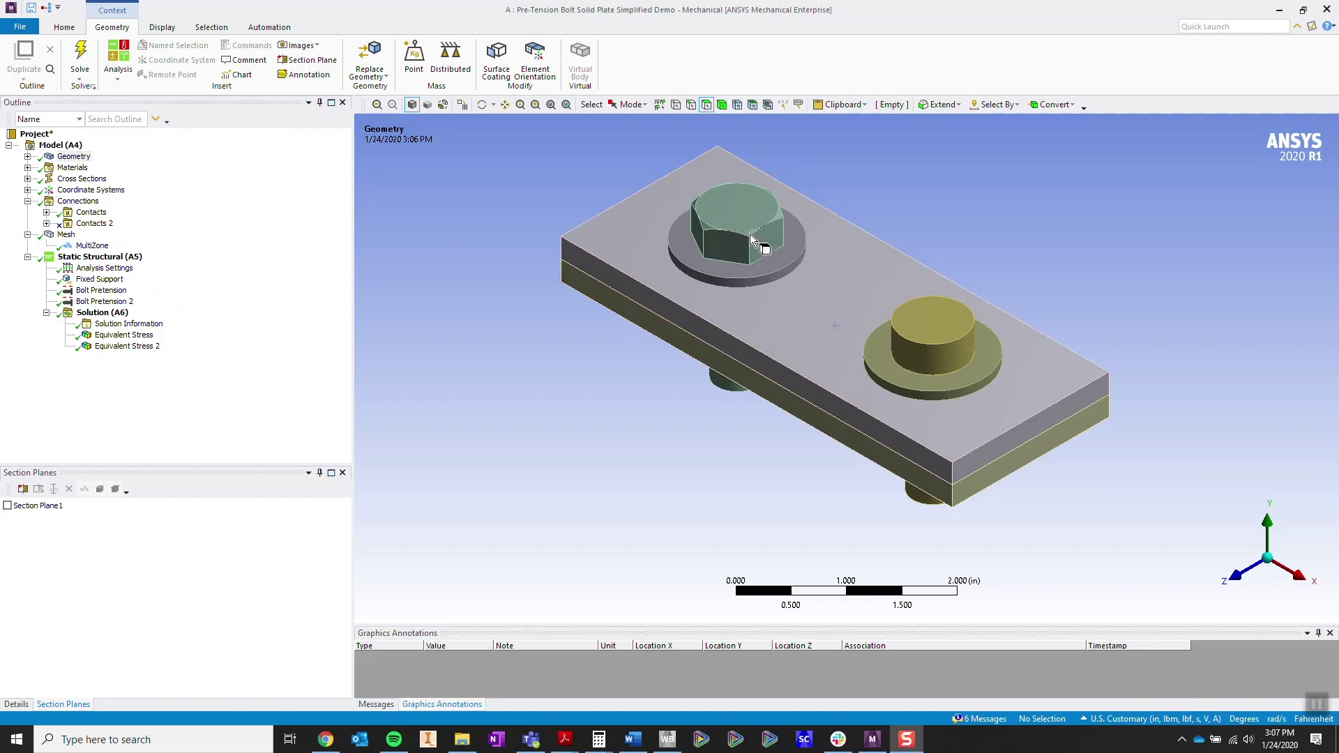
- Examine the hex bolt head and the simplified cylindrical bolt head on the upper plate
{"action": "left_click", "coordinate": [786, 230]}
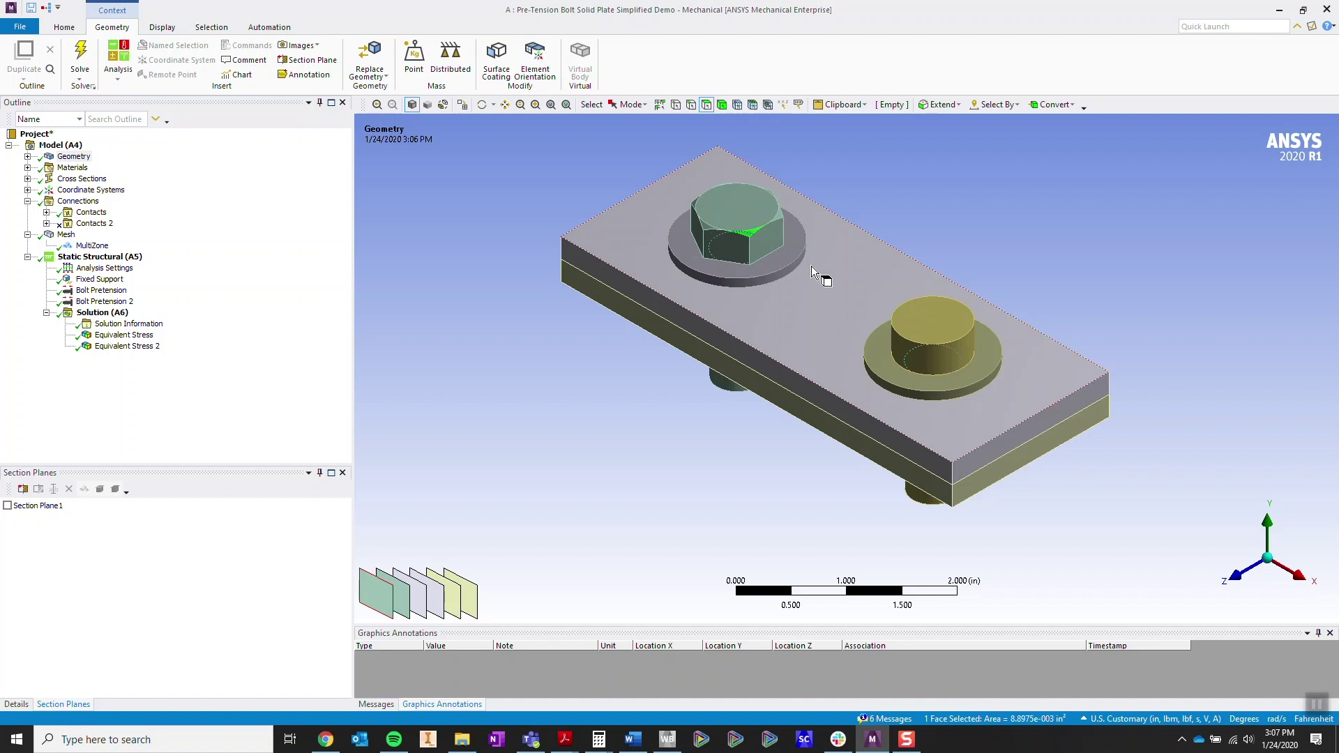
{"action": "left_click", "coordinate": [752, 219]}
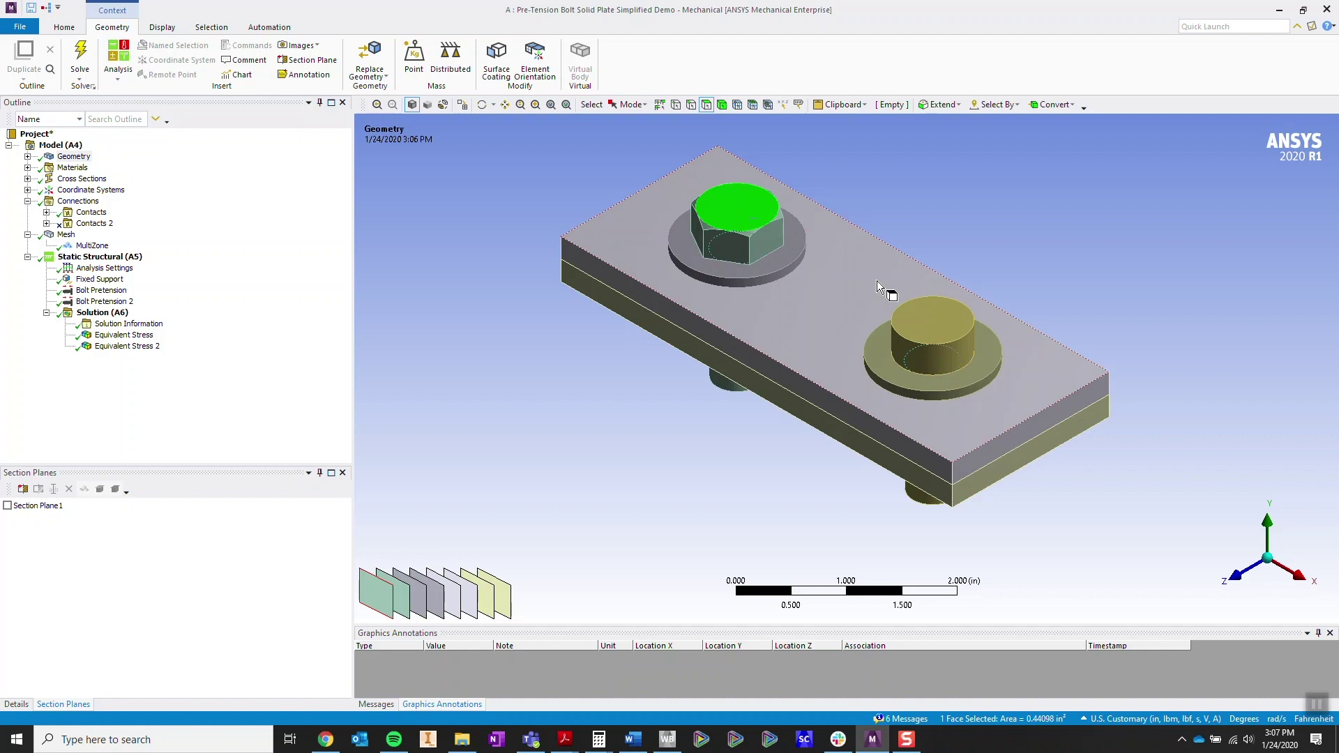
{"action": "left_click", "coordinate": [931, 331]}
{"action": "scroll", "coordinate": [860, 222], "scroll_direction": "up", "scroll_amount": 2}
{"action": "middle_click_drag", "start_coordinate": [830, 240], "coordinate": [828, 243], "text": "ctrl"}
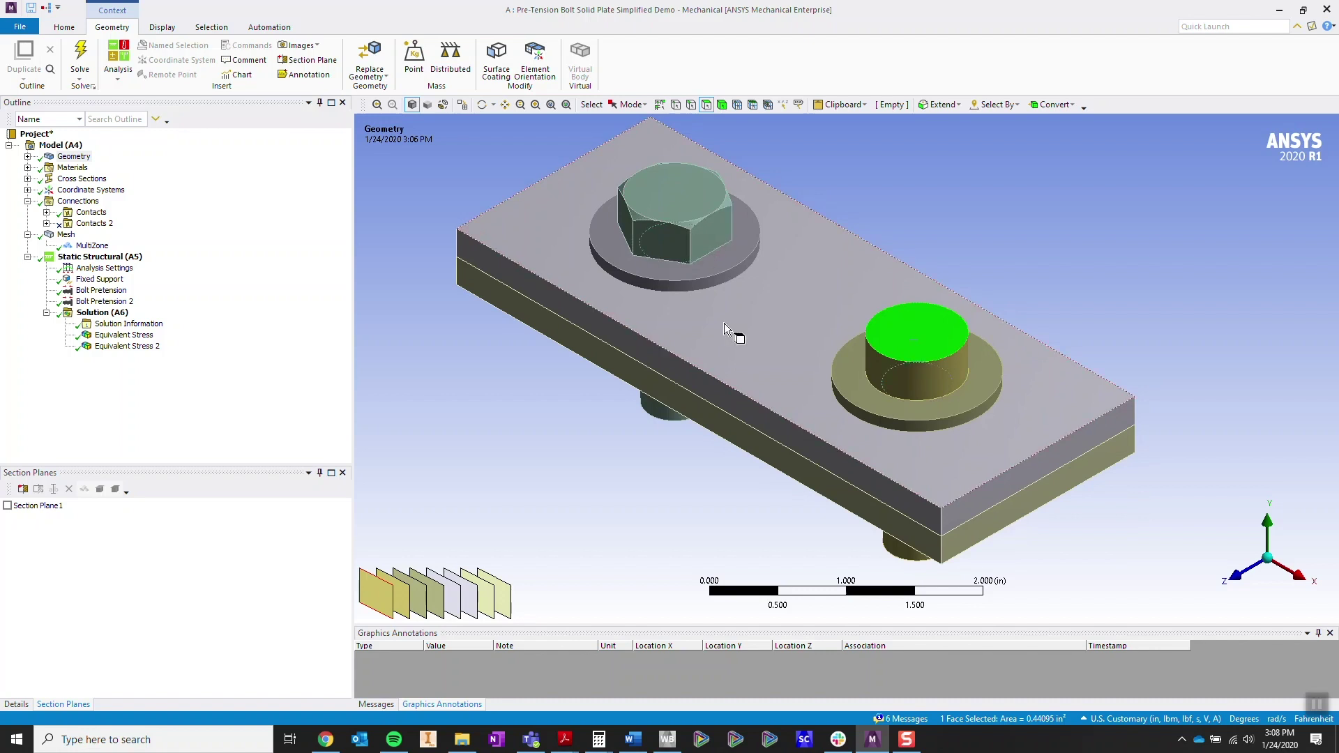
{"action": "scroll", "coordinate": [750, 335], "scroll_direction": "down", "scroll_amount": 1}
{"action": "left_click", "coordinate": [757, 487]}
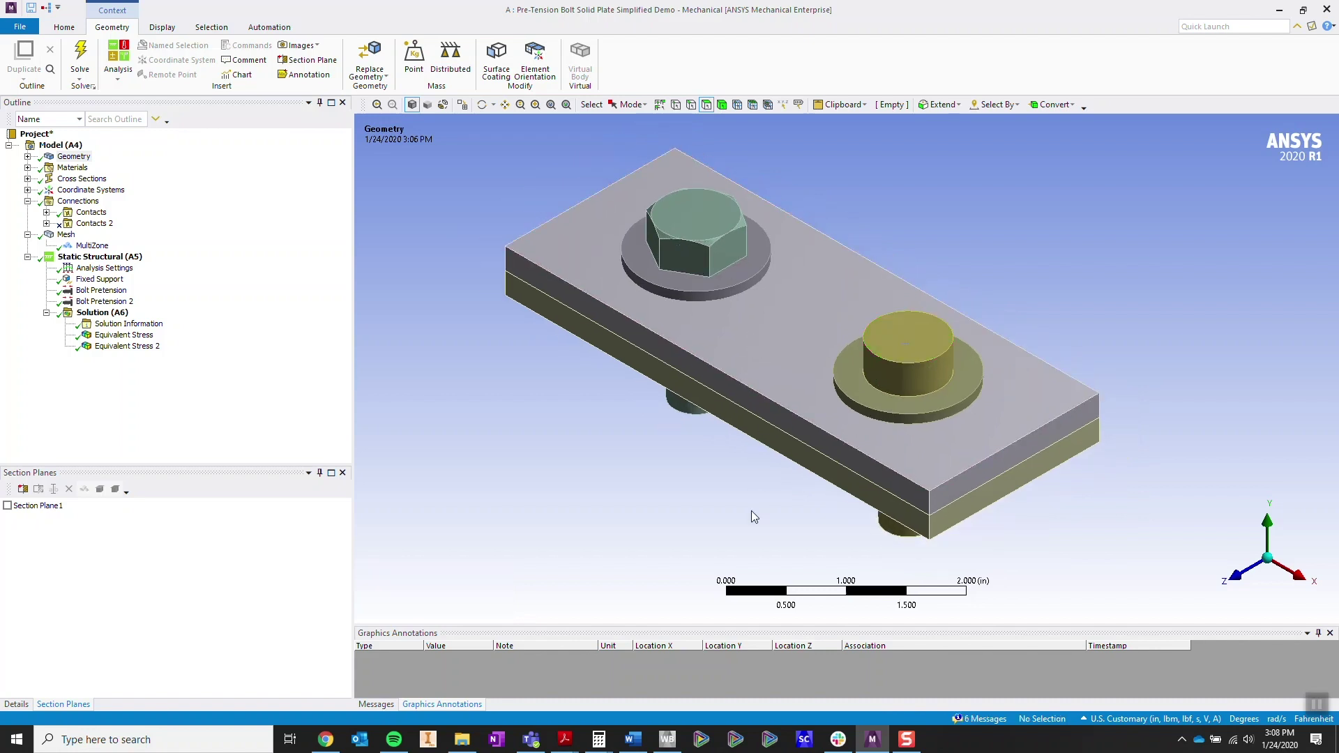
- Inspect the hex nut and the simplified cylindrical nut on the underside of the plates
{"action": "middle_click_drag", "start_coordinate": [751, 516], "coordinate": [795, 408]}
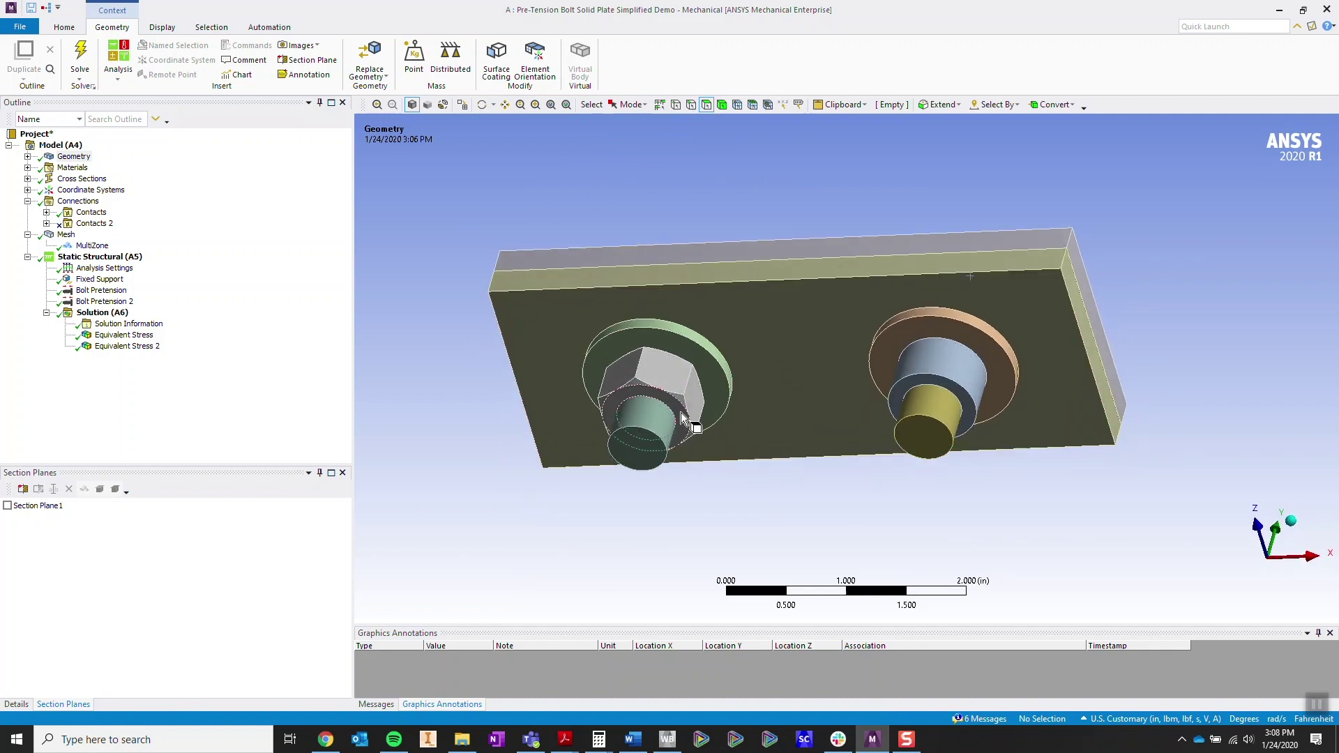
{"action": "left_click", "coordinate": [683, 417]}
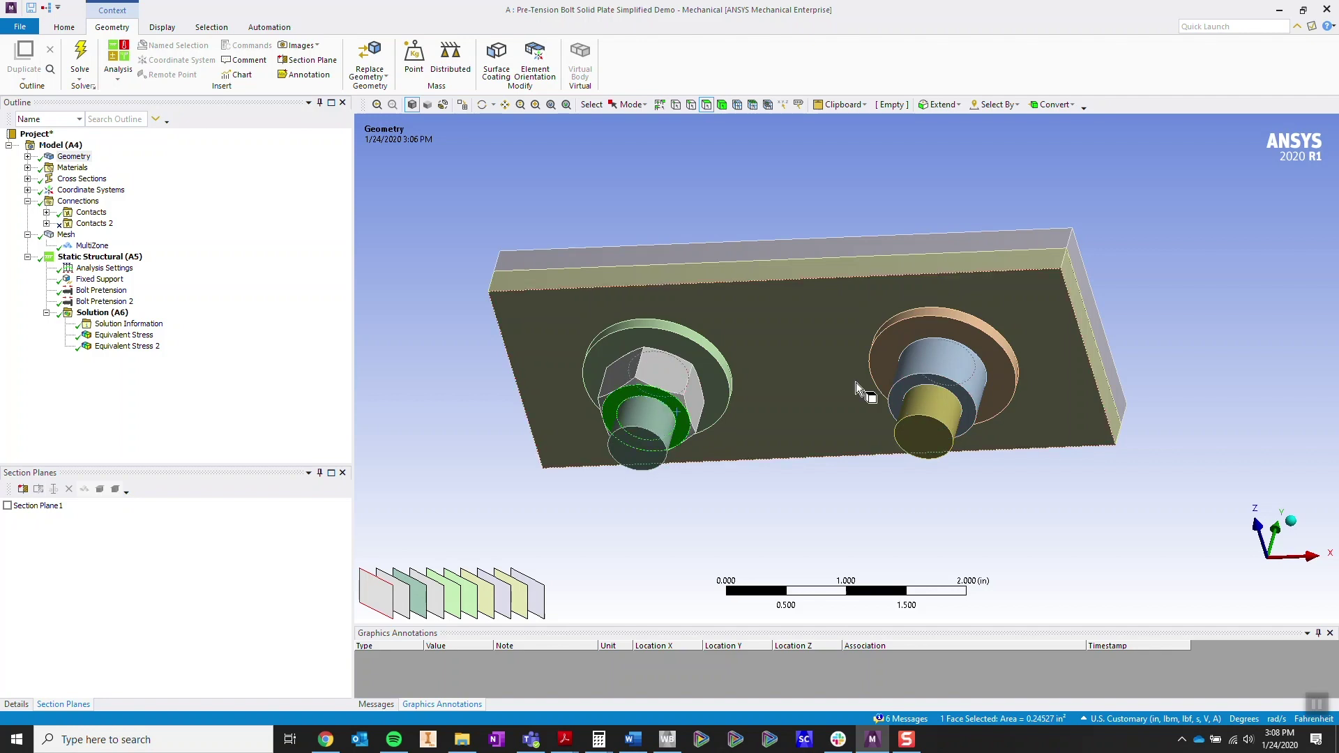
{"action": "left_click", "coordinate": [902, 387]}
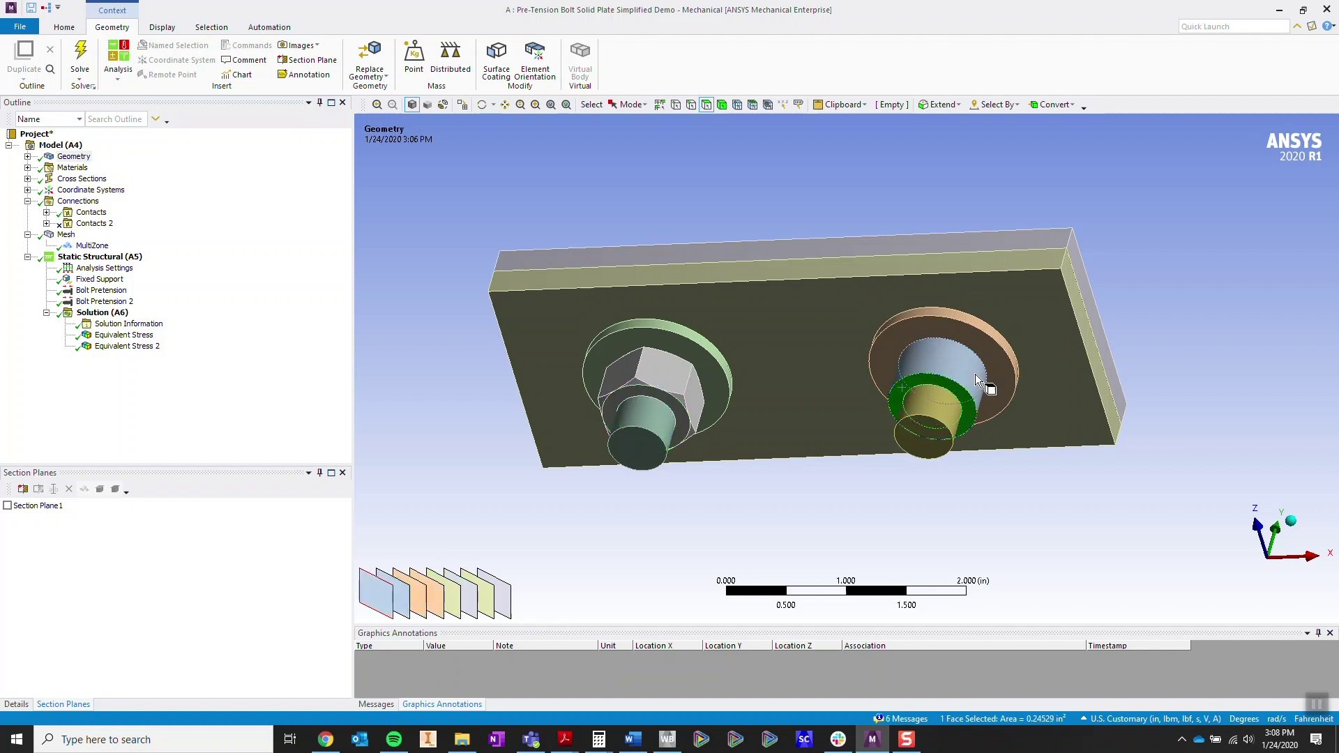
- Cut the model with Section Plane1 and inspect the first Equivalent Stress result and the mesh along the cut
{"action": "left_click", "coordinate": [139, 336]}
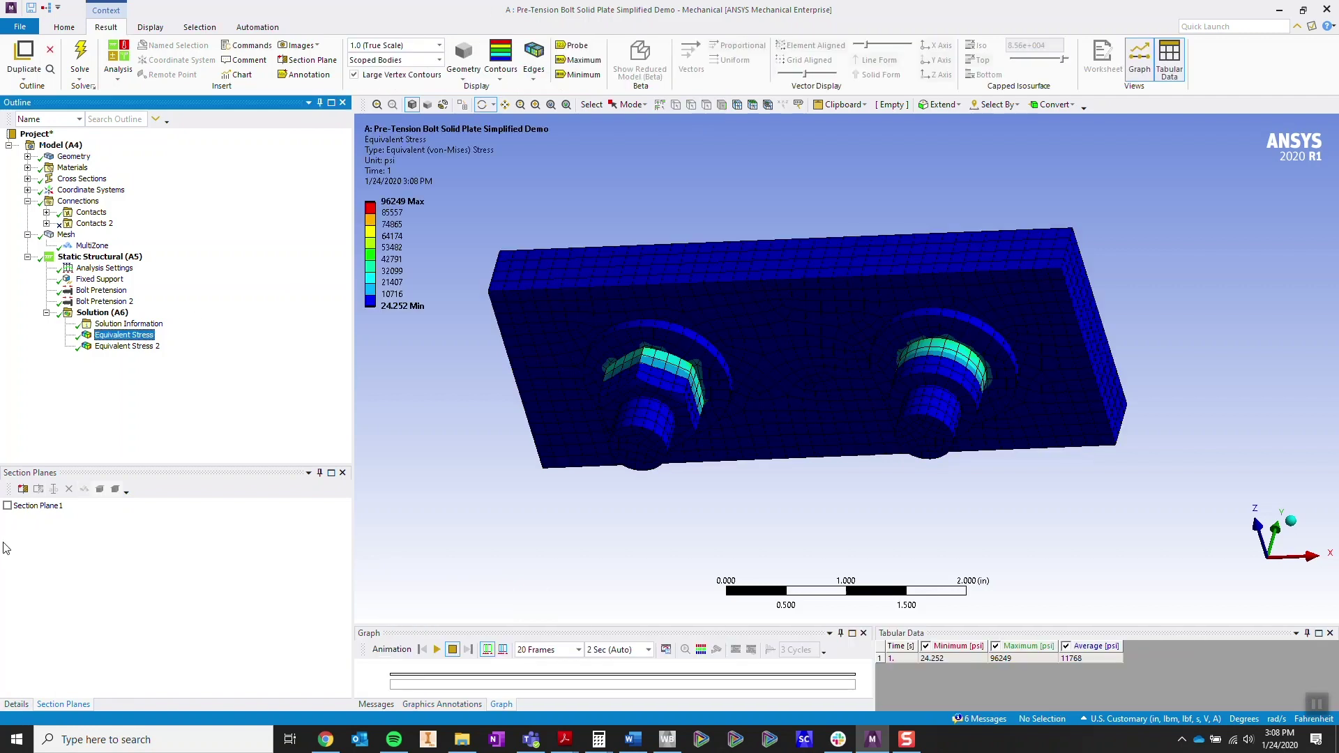
{"action": "left_click", "coordinate": [8, 506]}
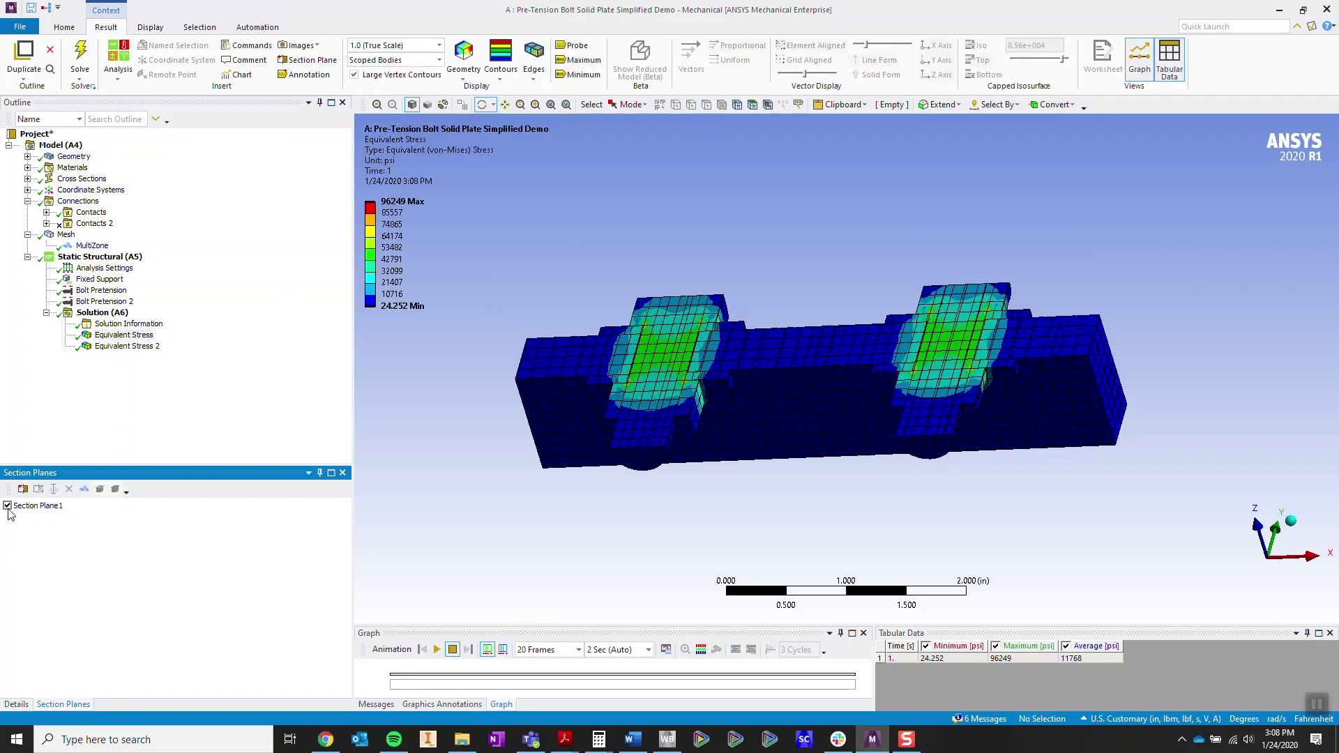
{"action": "left_click", "coordinate": [1254, 523]}
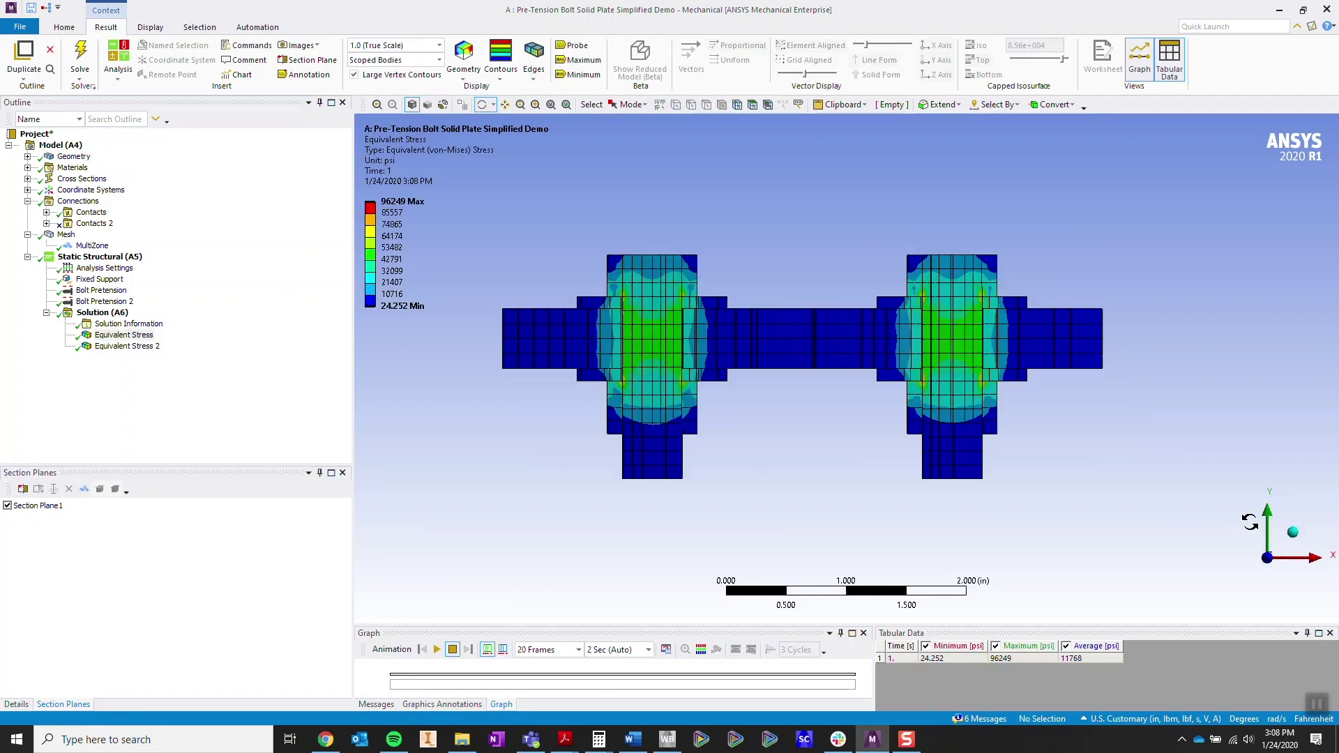
{"action": "left_click", "coordinate": [65, 234]}
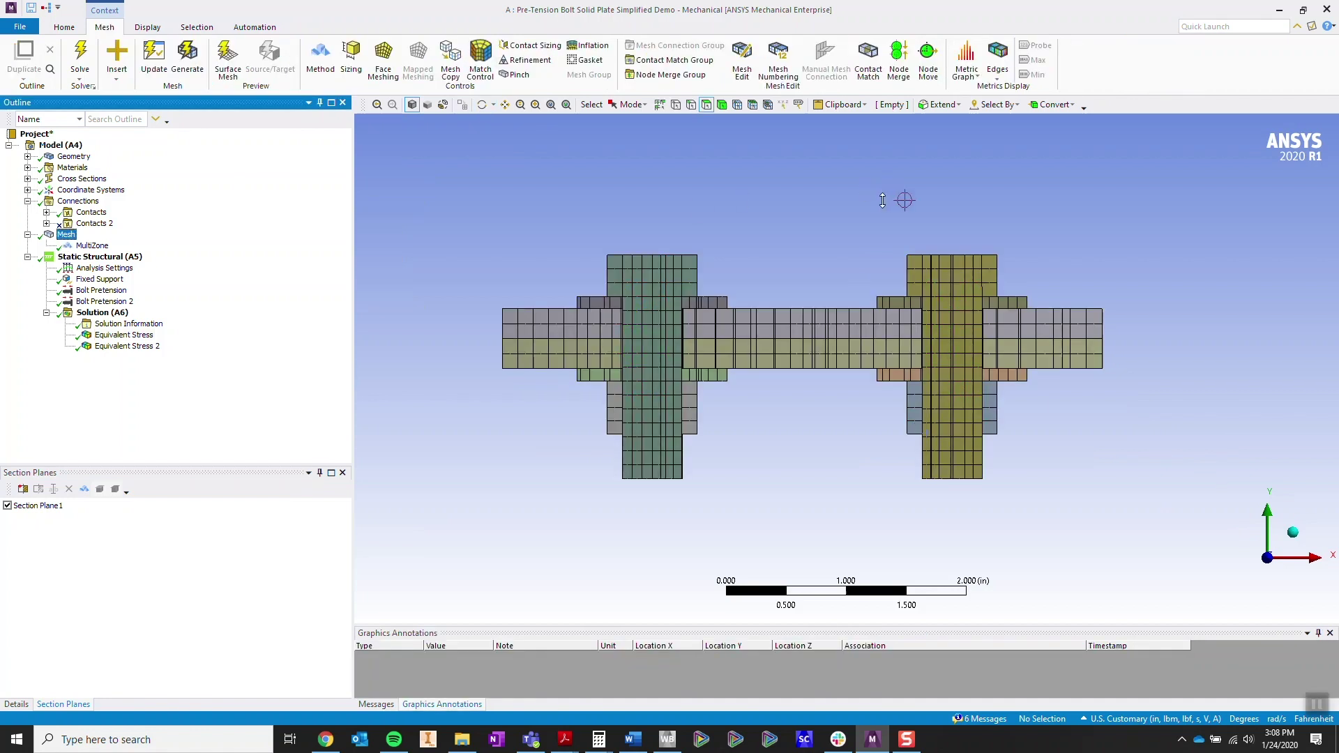
{"action": "left_click_drag", "start_coordinate": [935, 219], "coordinate": [828, 273]}
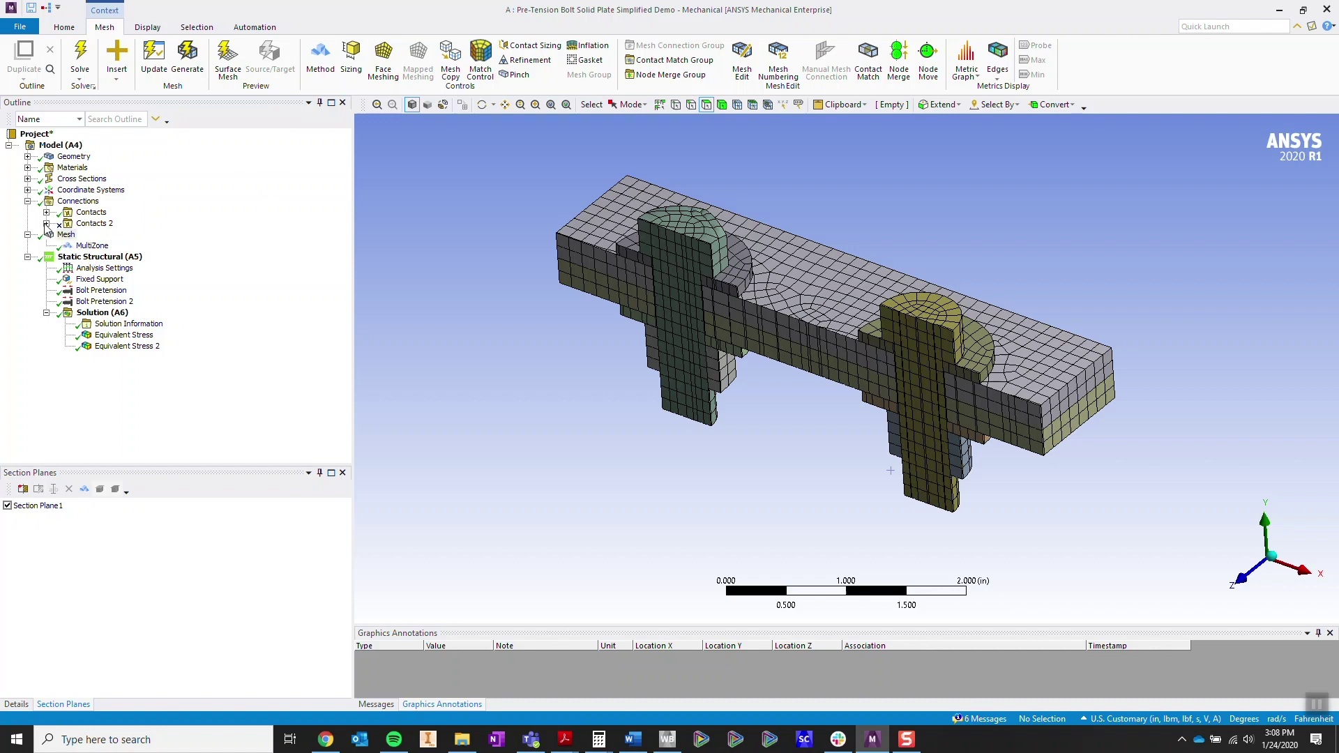
- Review the bonded contacts in the Contacts group, checking the contact and target faces of both bolts
{"action": "left_click", "coordinate": [46, 213]}
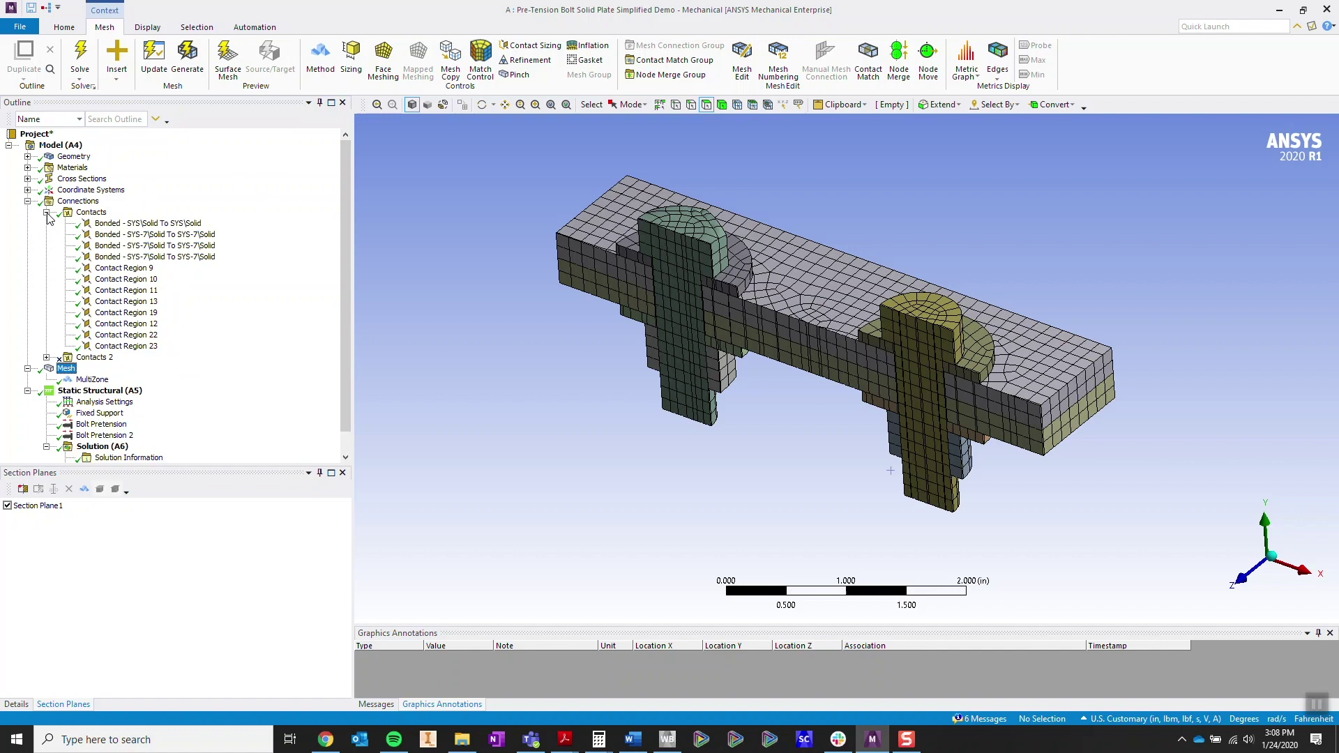
{"action": "left_click", "coordinate": [120, 224]}
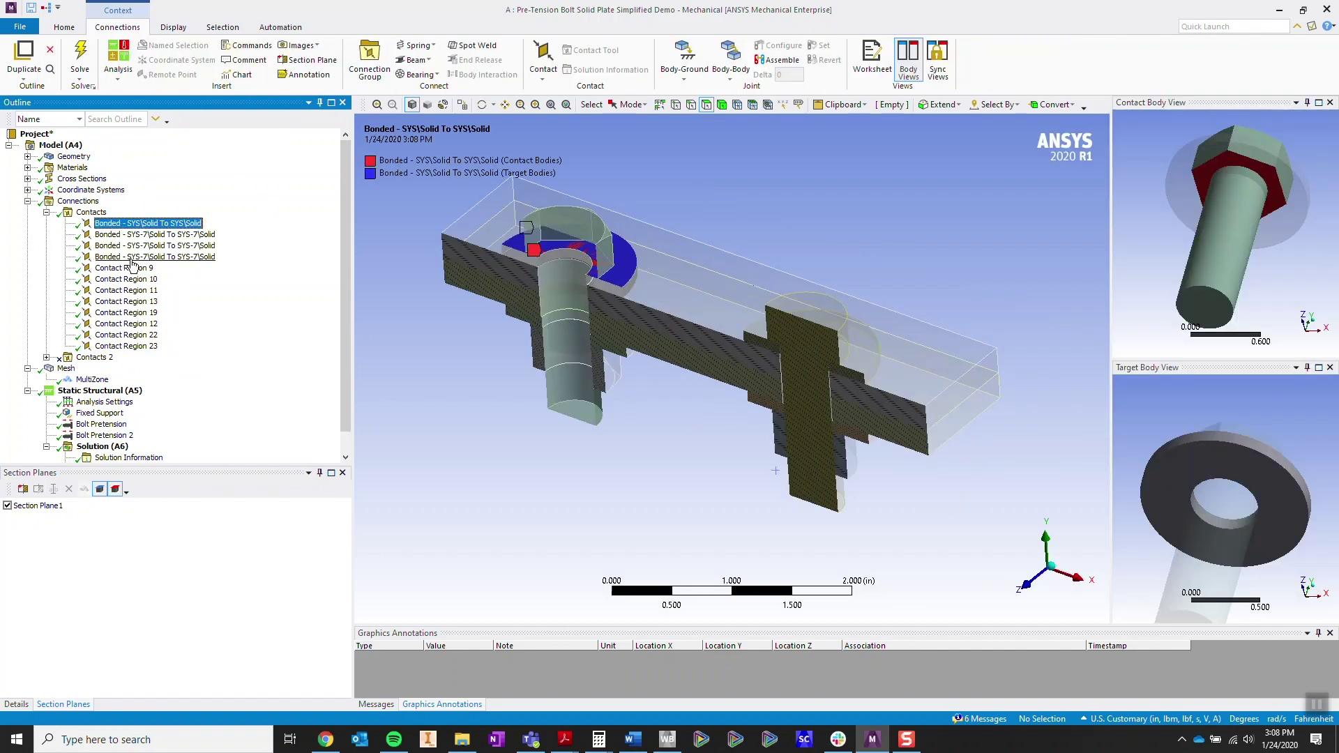
{"action": "left_click", "coordinate": [132, 348], "text": "shift"}
{"action": "left_click", "coordinate": [108, 235]}
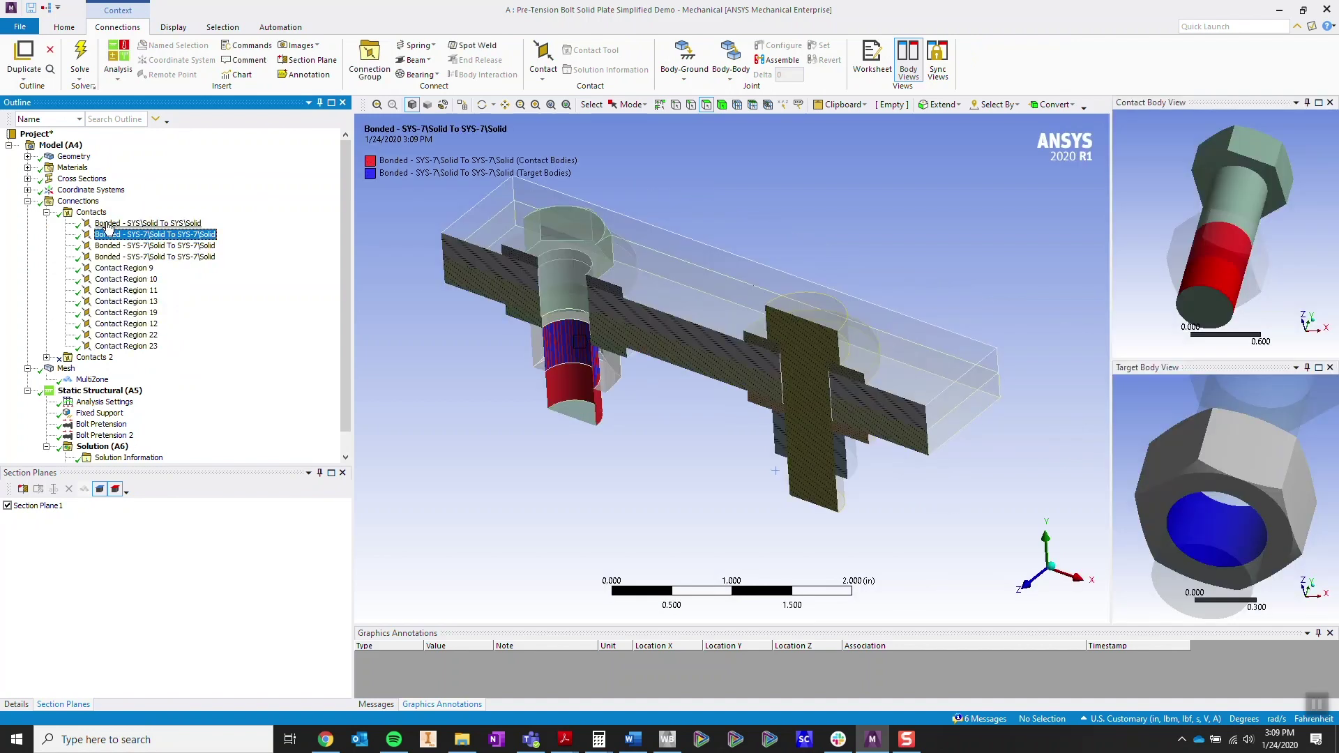
{"action": "key", "text": "Up"}
{"action": "key", "text": "Up"}
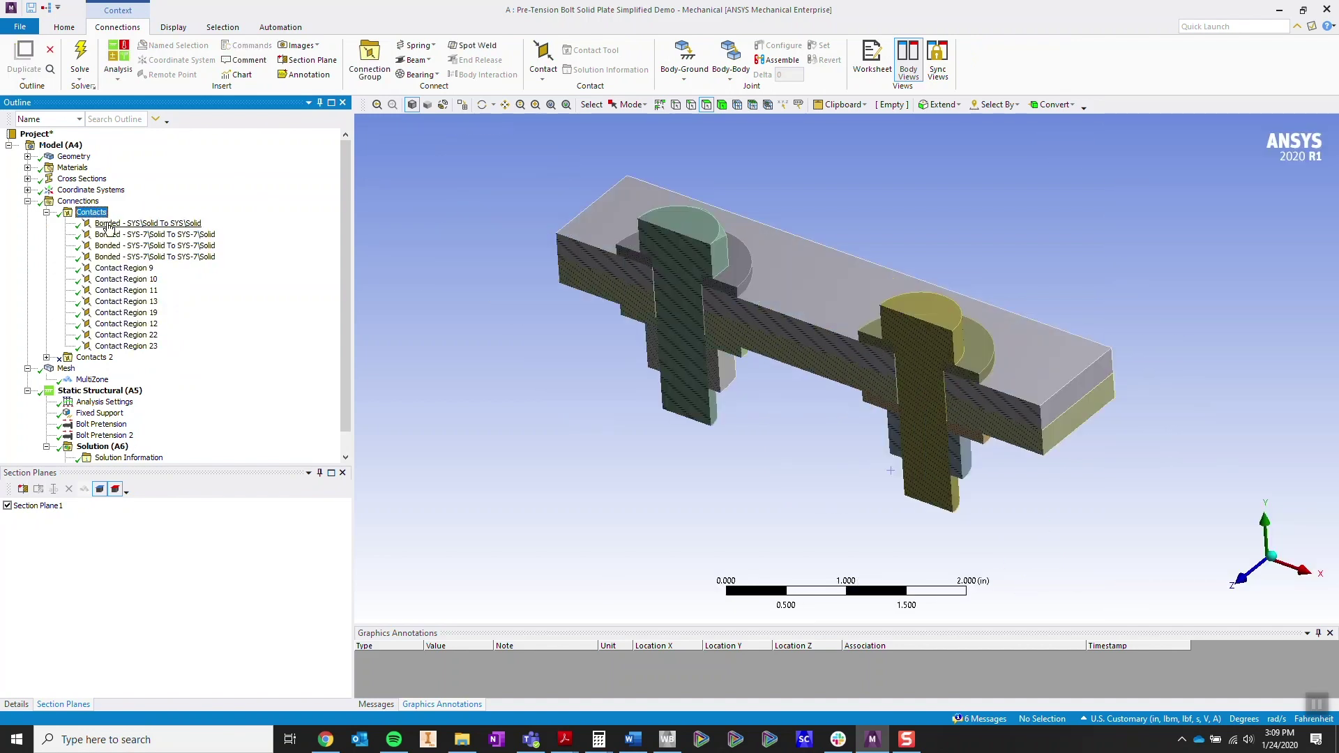
{"action": "key", "text": "Down"}
{"action": "key", "text": "Down"}
{"action": "key", "text": "Down"}
{"action": "key", "text": "Down"}
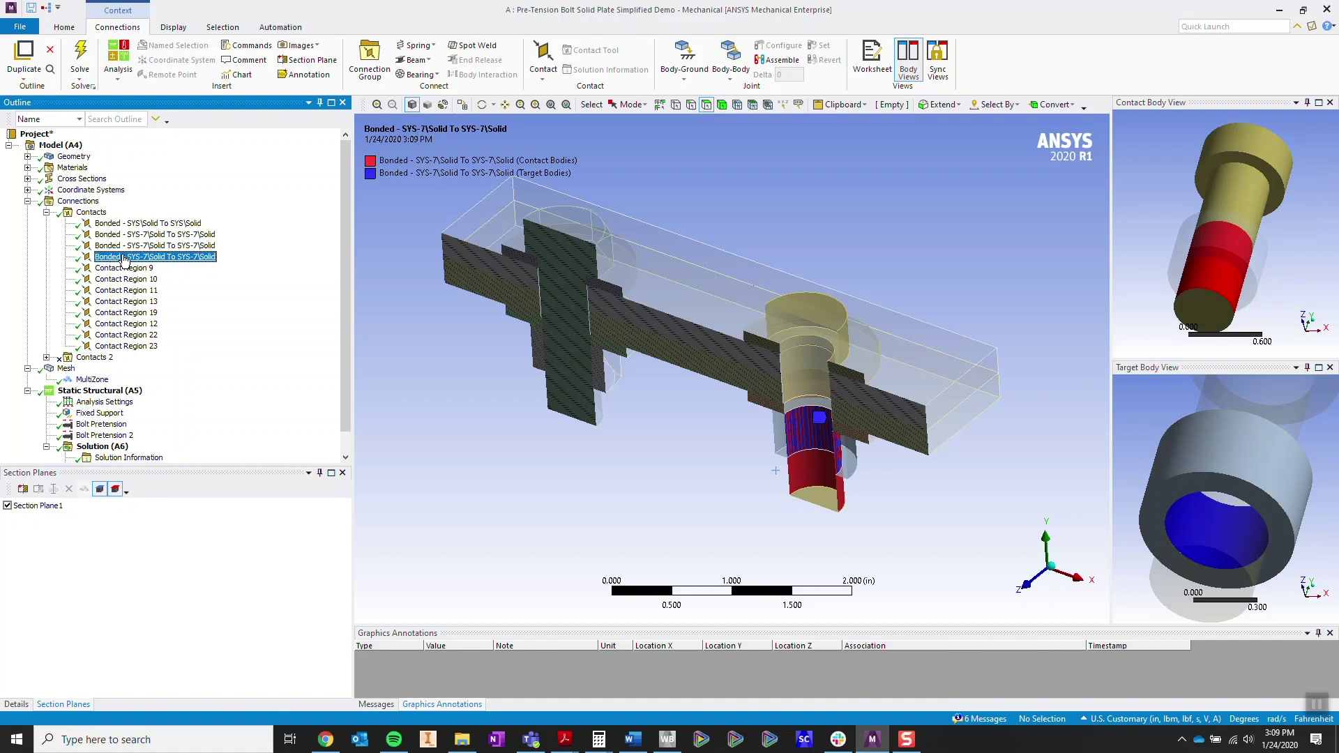
- Suppress the Contacts group and unsuppress the Contacts 2 group
{"action": "right_click", "coordinate": [89, 214]}
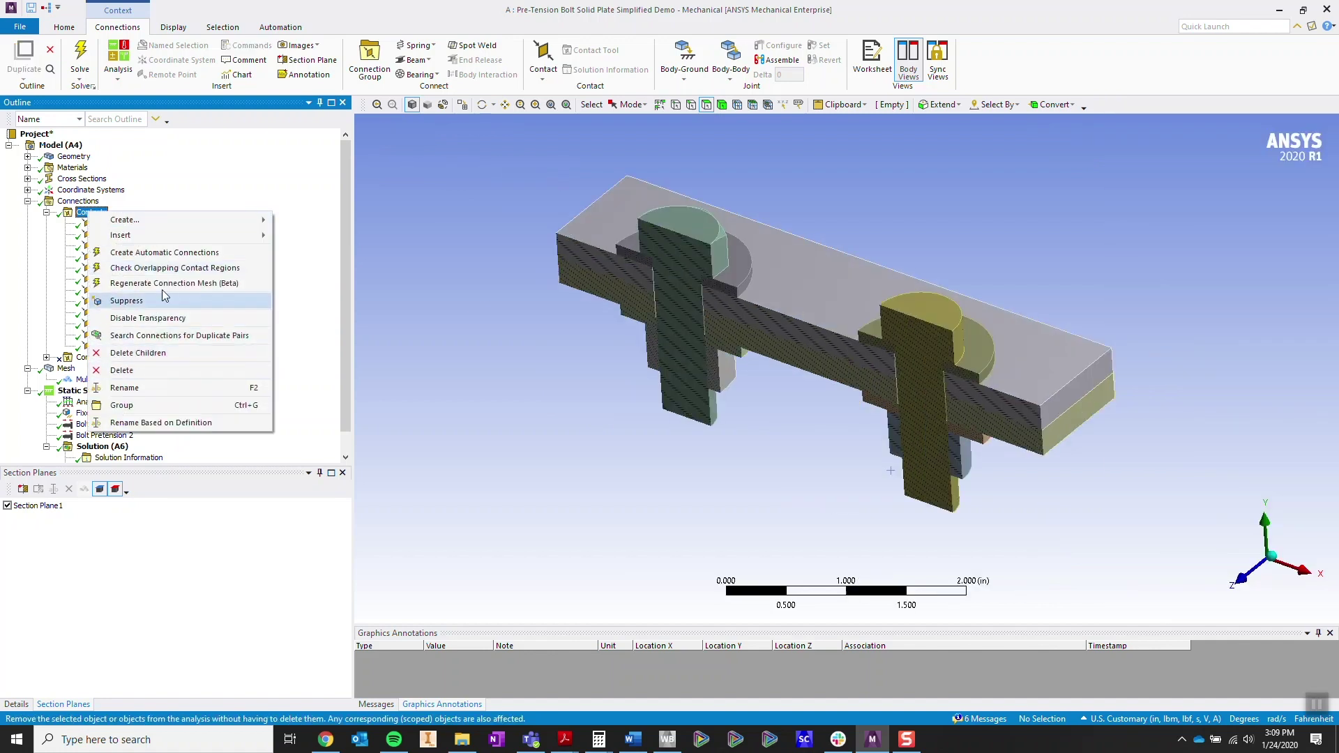
{"action": "left_click", "coordinate": [173, 303]}
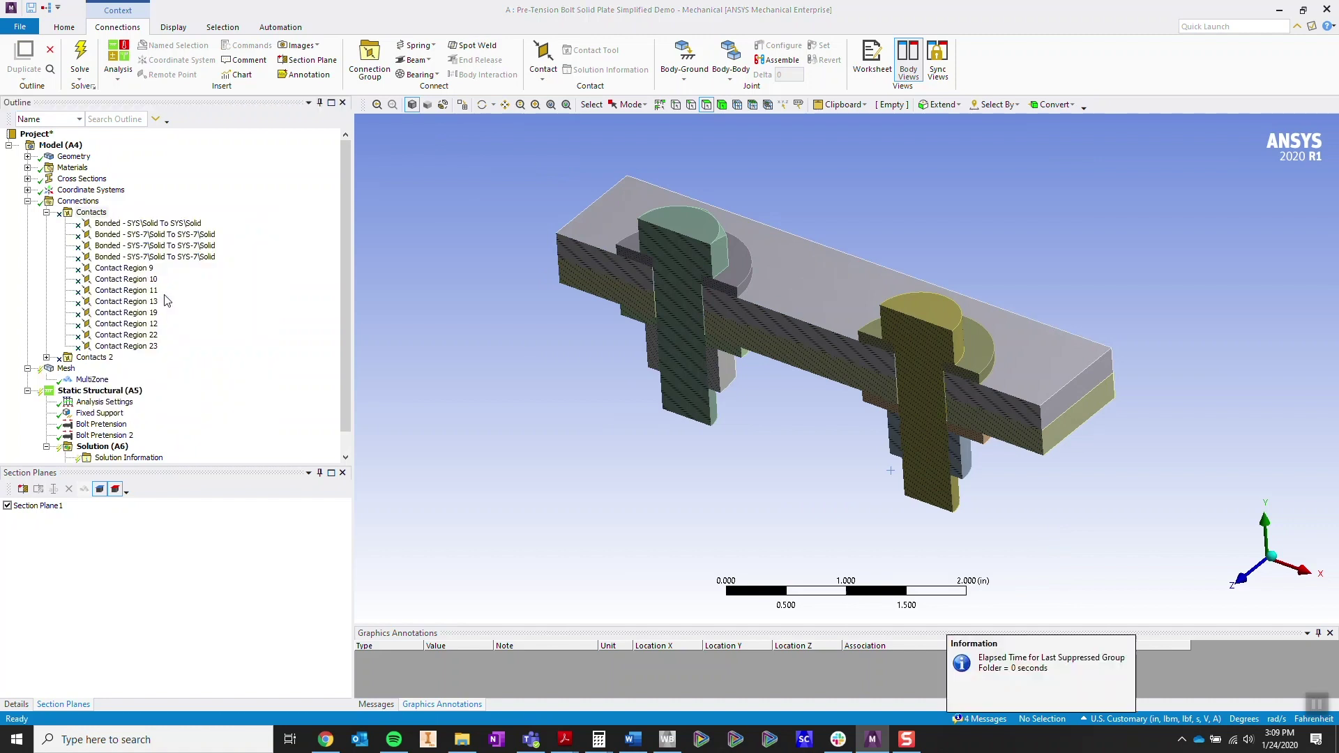
{"action": "right_click", "coordinate": [102, 357]}
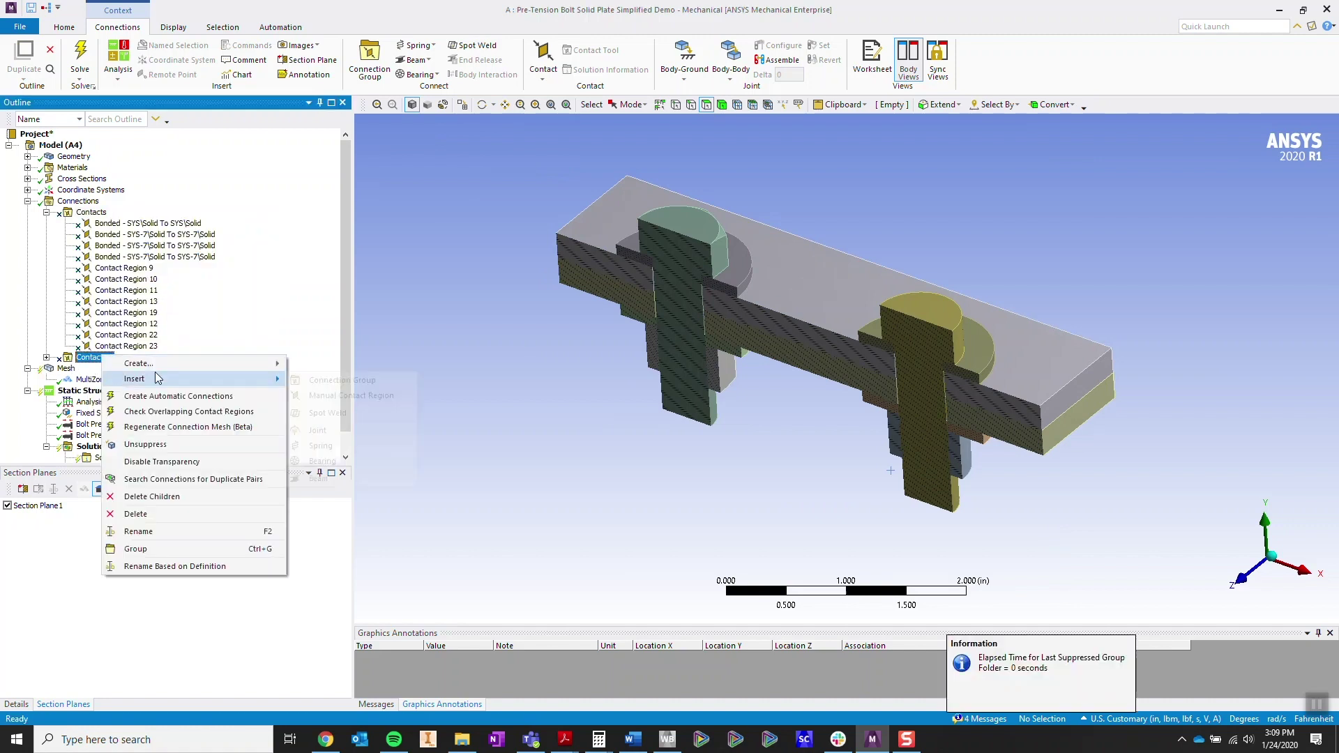
{"action": "left_click", "coordinate": [180, 445]}
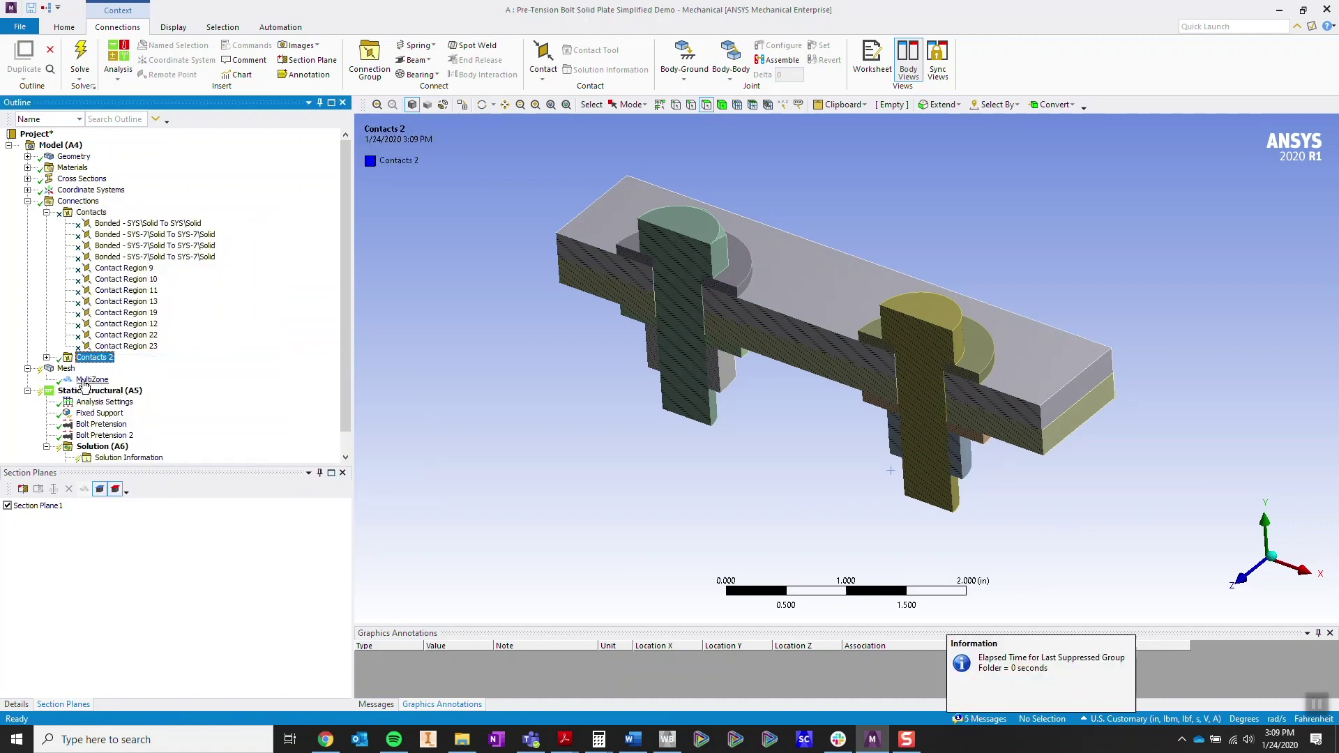
- Delete all contact regions in the Contacts 2 group, from Contact Region through Contact Region 17
{"action": "left_click", "coordinate": [46, 357]}
{"action": "left_click", "coordinate": [107, 279]}
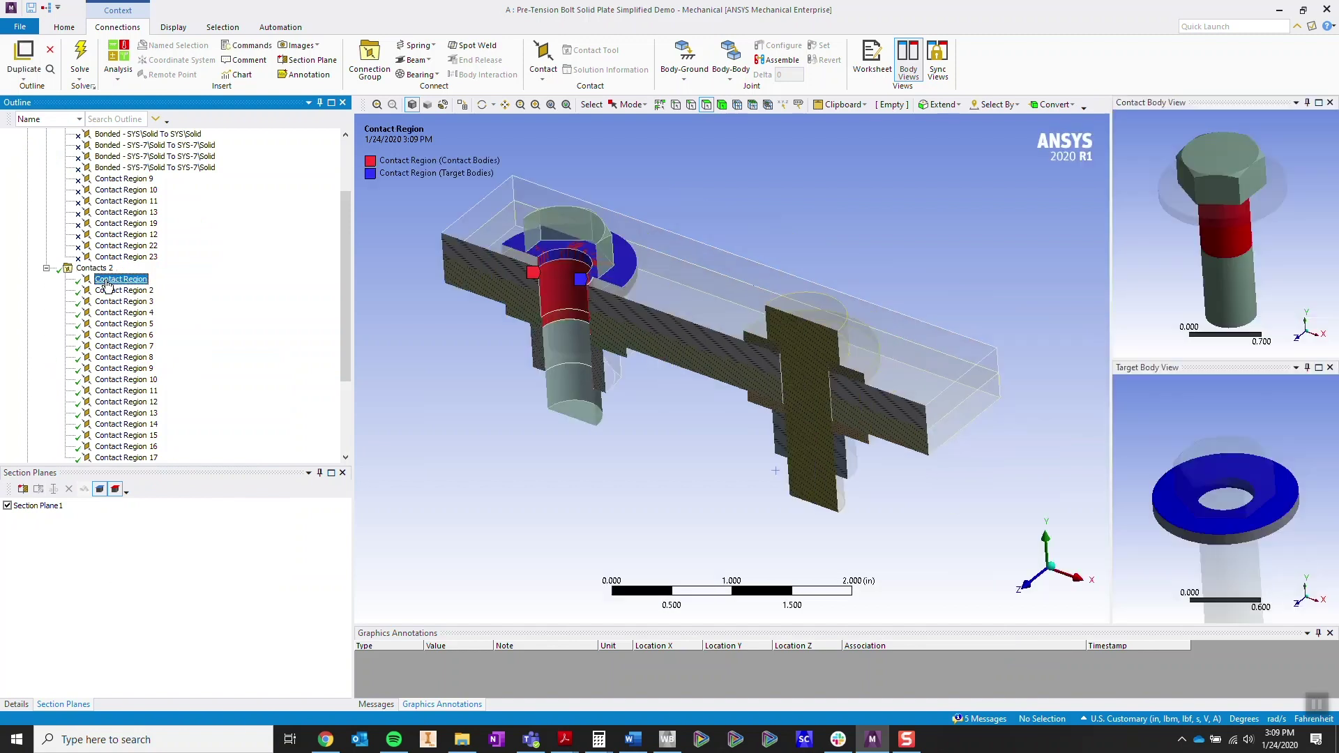
{"action": "scroll", "coordinate": [111, 293], "scroll_direction": "down", "scroll_amount": 3}
{"action": "left_click", "coordinate": [133, 357], "text": "shift"}
{"action": "right_click", "coordinate": [140, 357]}
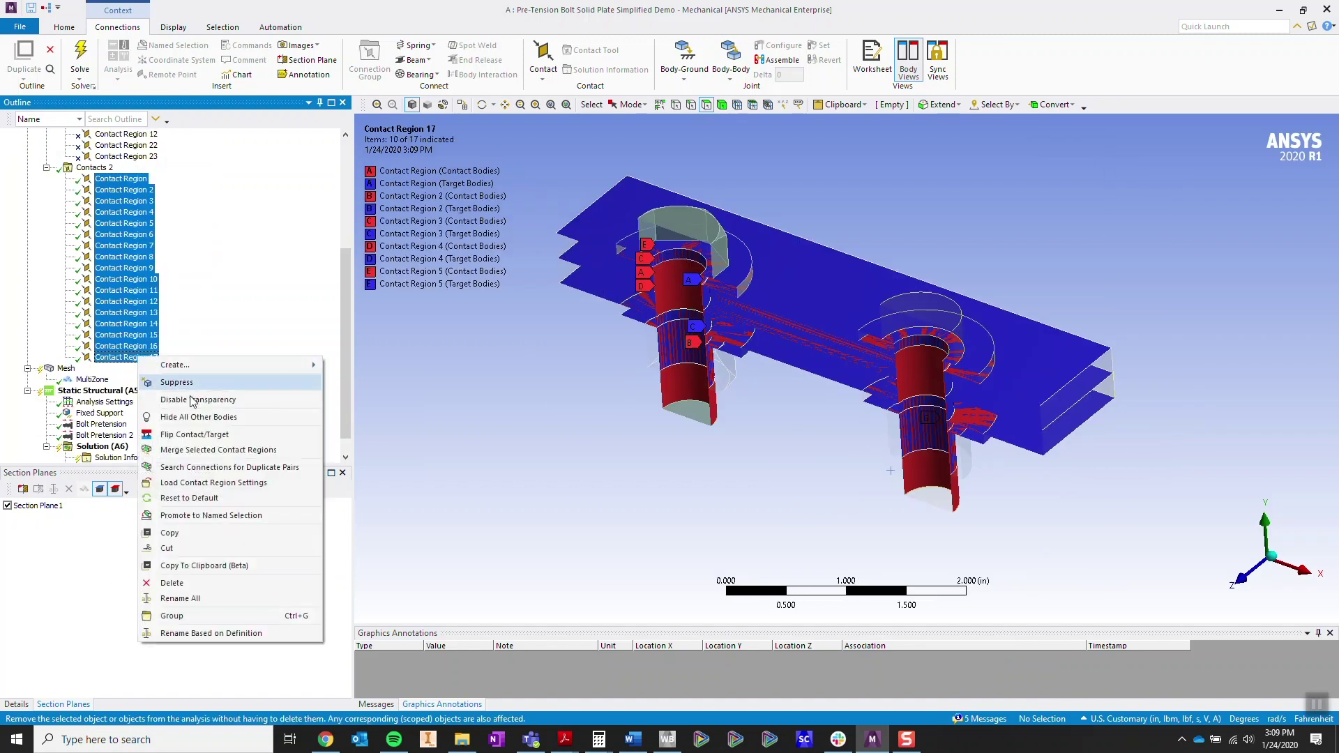
{"action": "left_click", "coordinate": [224, 582]}
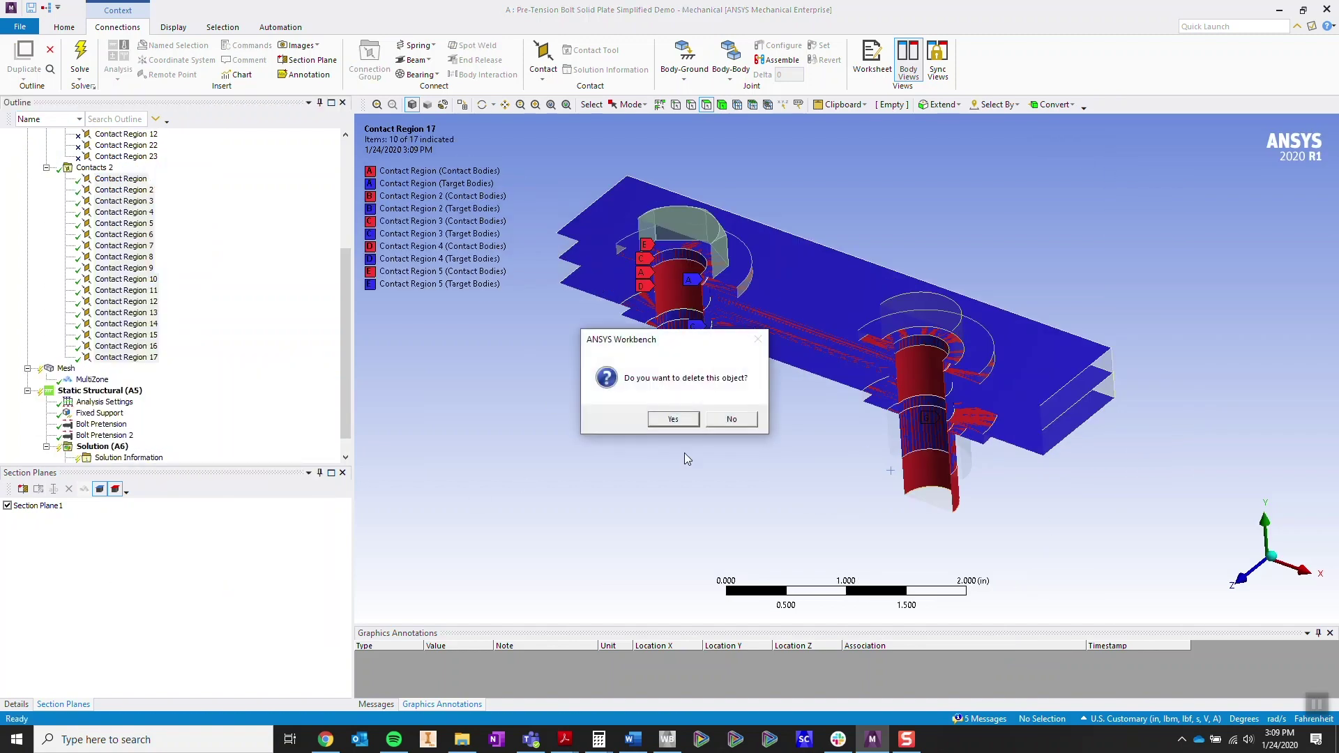
{"action": "left_click", "coordinate": [674, 419]}
- Generate automatic connections for the Contacts 2 group and expand it to list the contact regions
{"action": "left_click", "coordinate": [94, 334]}
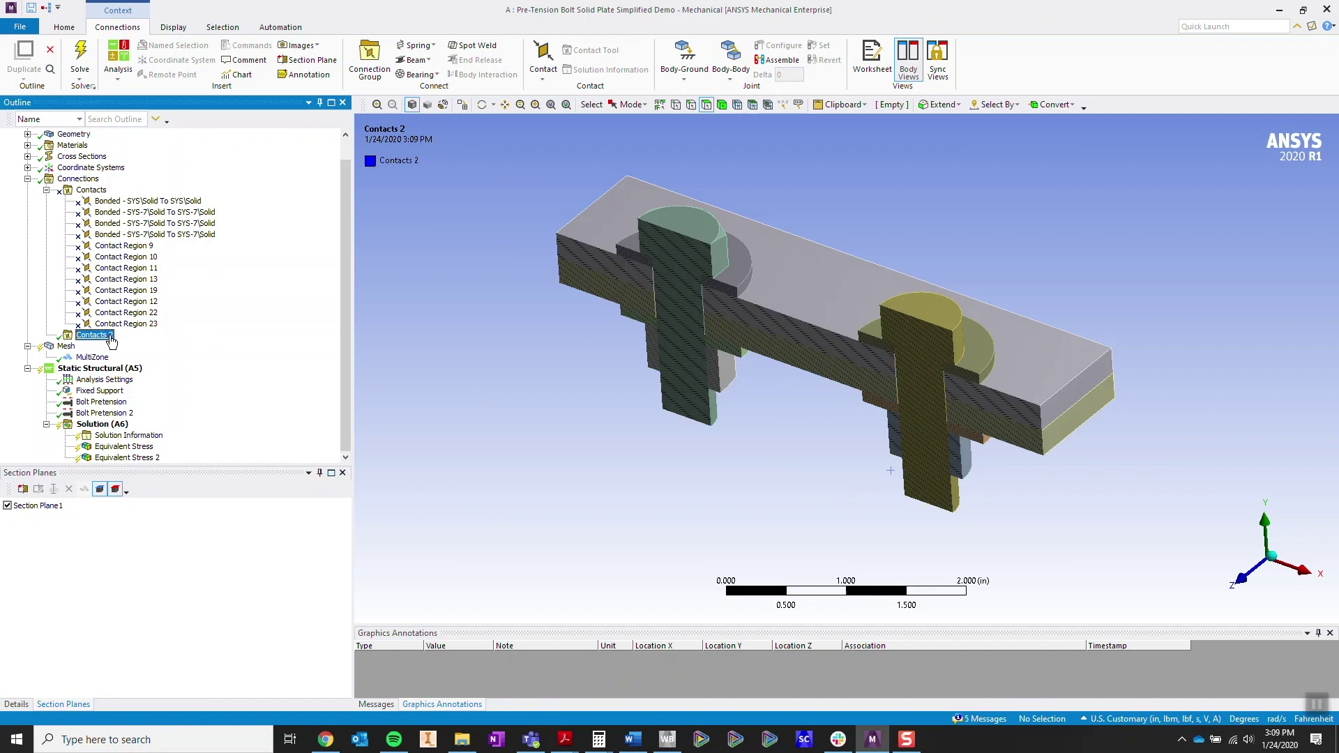
{"action": "right_click", "coordinate": [111, 336]}
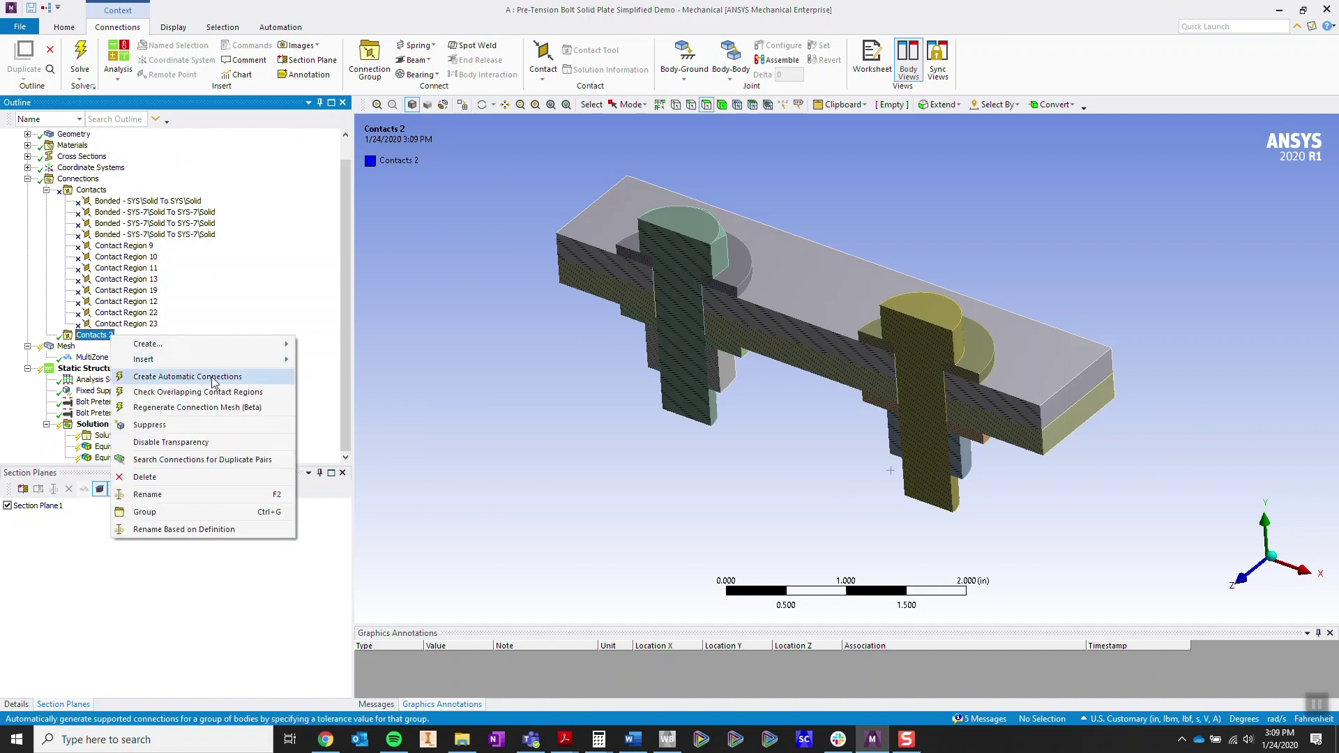
{"action": "left_click", "coordinate": [221, 376]}
{"action": "left_click", "coordinate": [47, 357]}
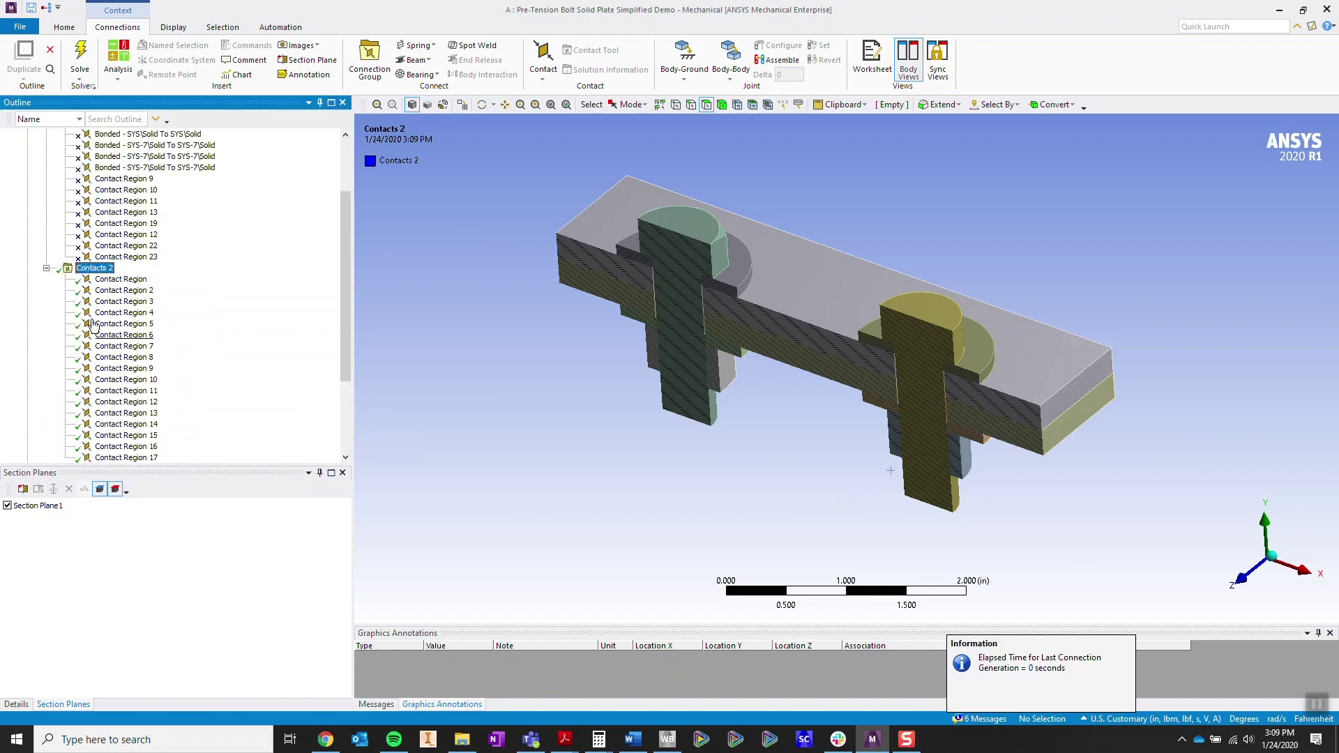
- Examine the first generated regions in Contacts 2, inspecting Contact Region 4 between the hex bolt shank and the plate hole up close
{"action": "left_click", "coordinate": [124, 281]}
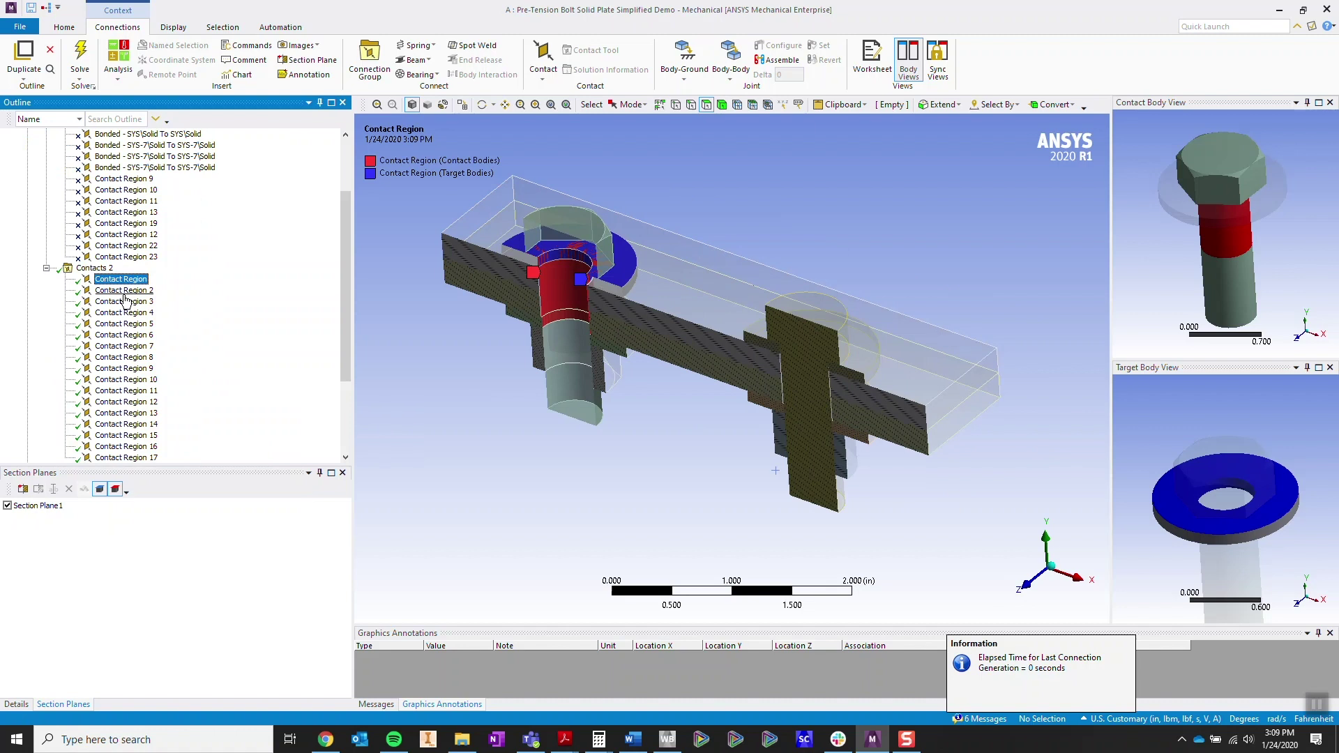
{"action": "left_click", "coordinate": [125, 301]}
{"action": "left_click", "coordinate": [125, 313]}
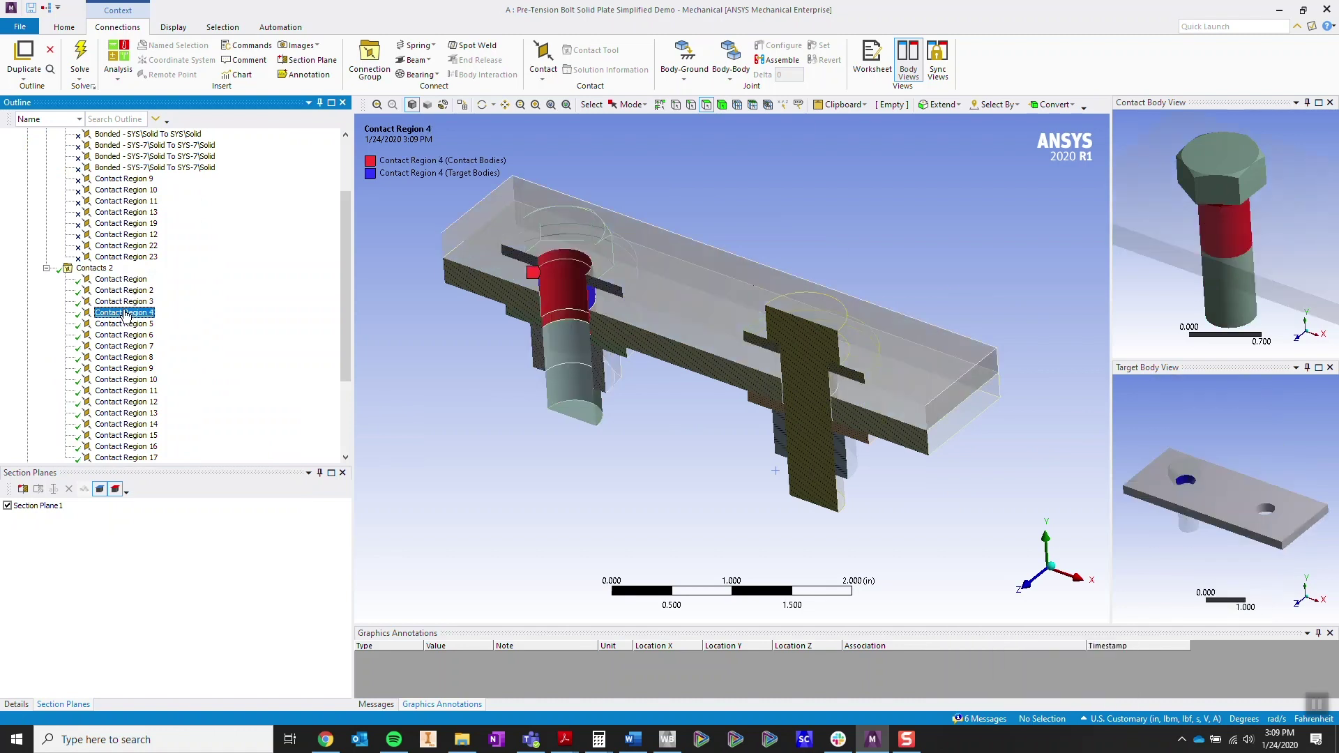
{"action": "scroll", "coordinate": [567, 299], "scroll_direction": "up", "scroll_amount": 2}
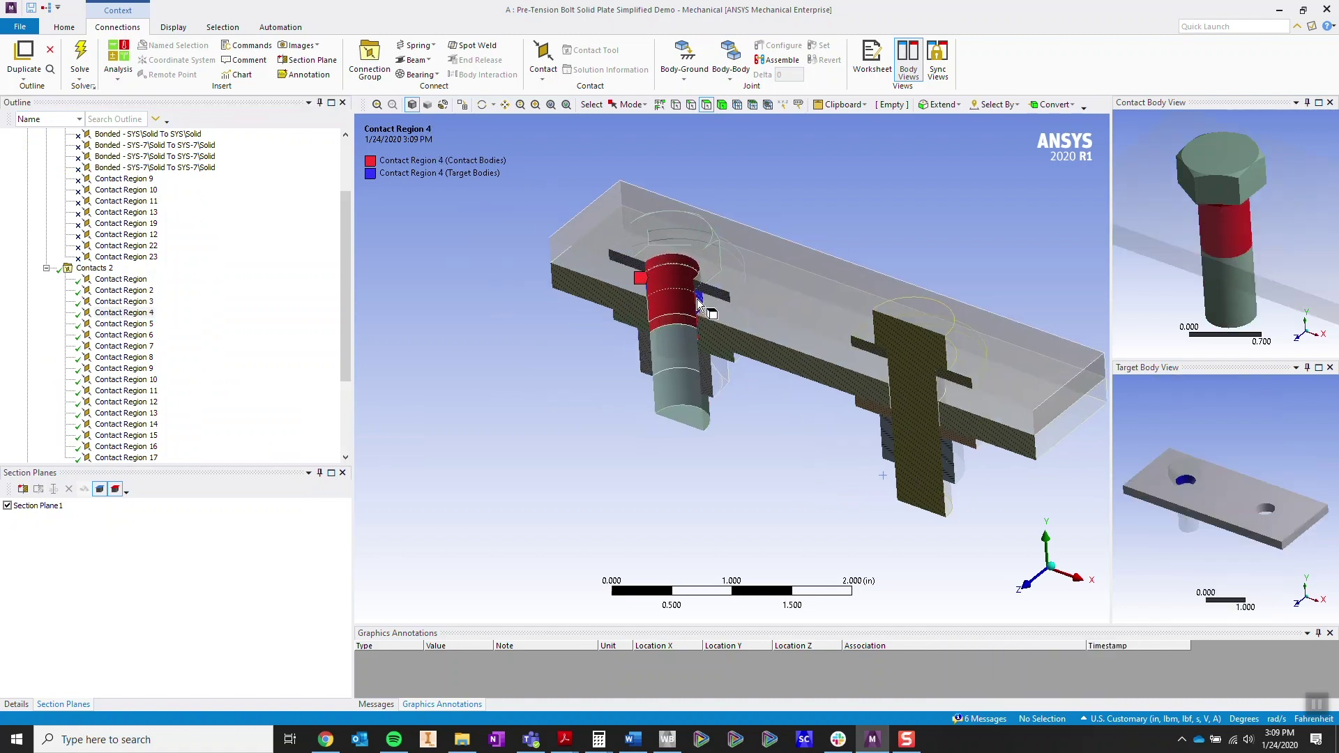
{"action": "scroll", "coordinate": [697, 299], "scroll_direction": "up", "scroll_amount": 3}
{"action": "scroll", "coordinate": [710, 336], "scroll_direction": "up", "scroll_amount": 4}
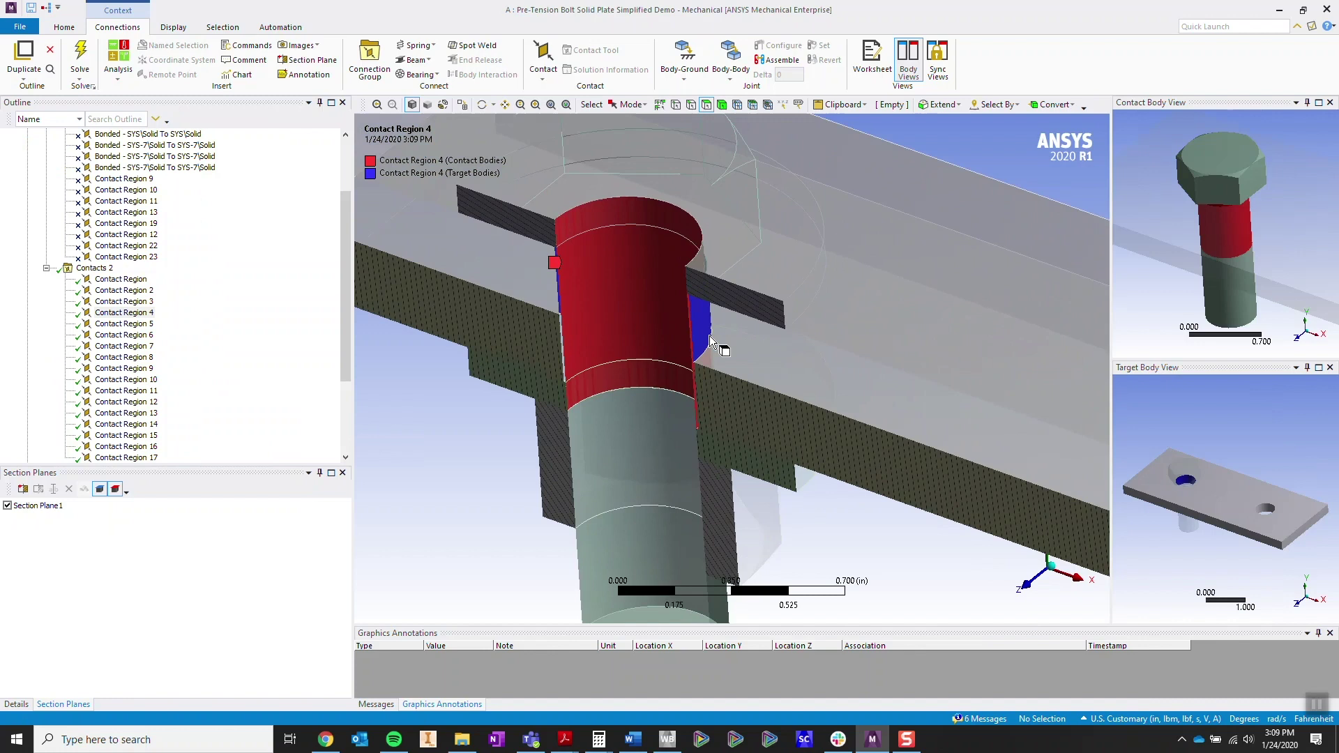
{"action": "scroll", "coordinate": [710, 336], "scroll_direction": "up", "scroll_amount": 1}
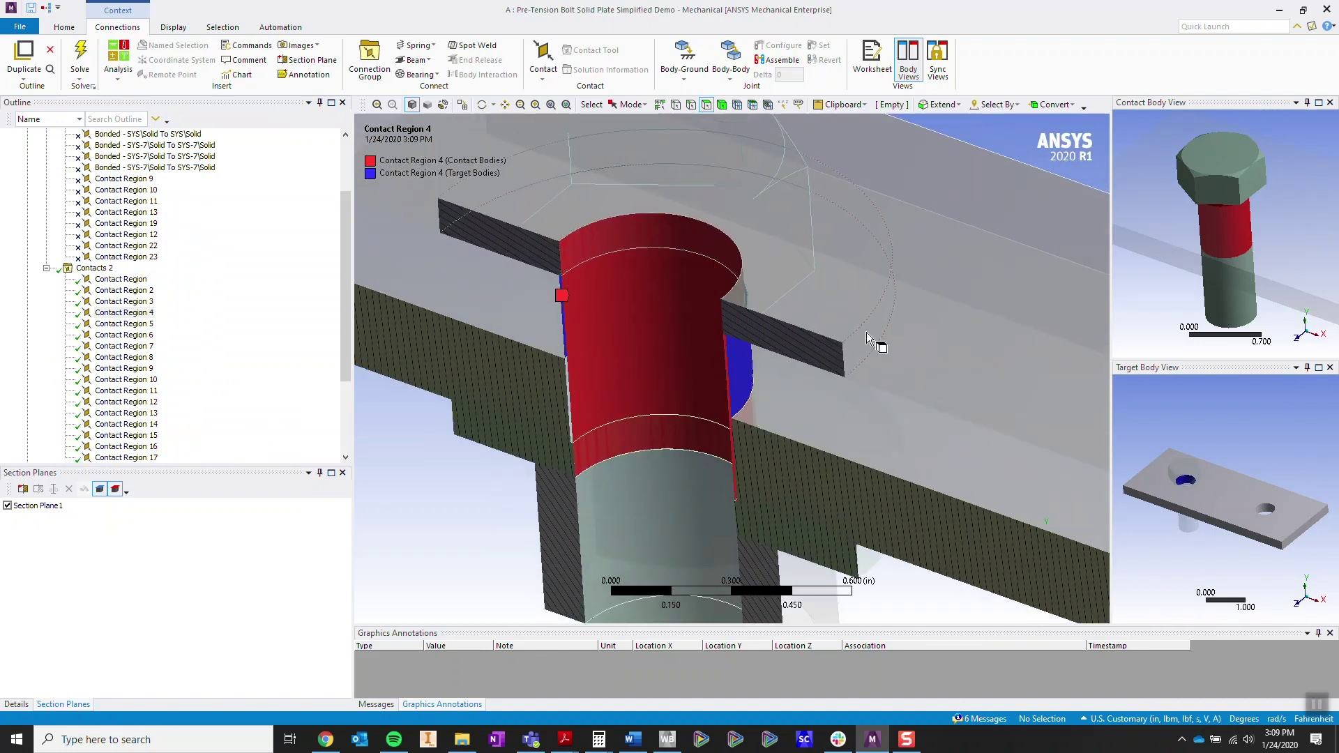
{"action": "scroll", "coordinate": [1216, 505], "scroll_direction": "up", "scroll_amount": 8}
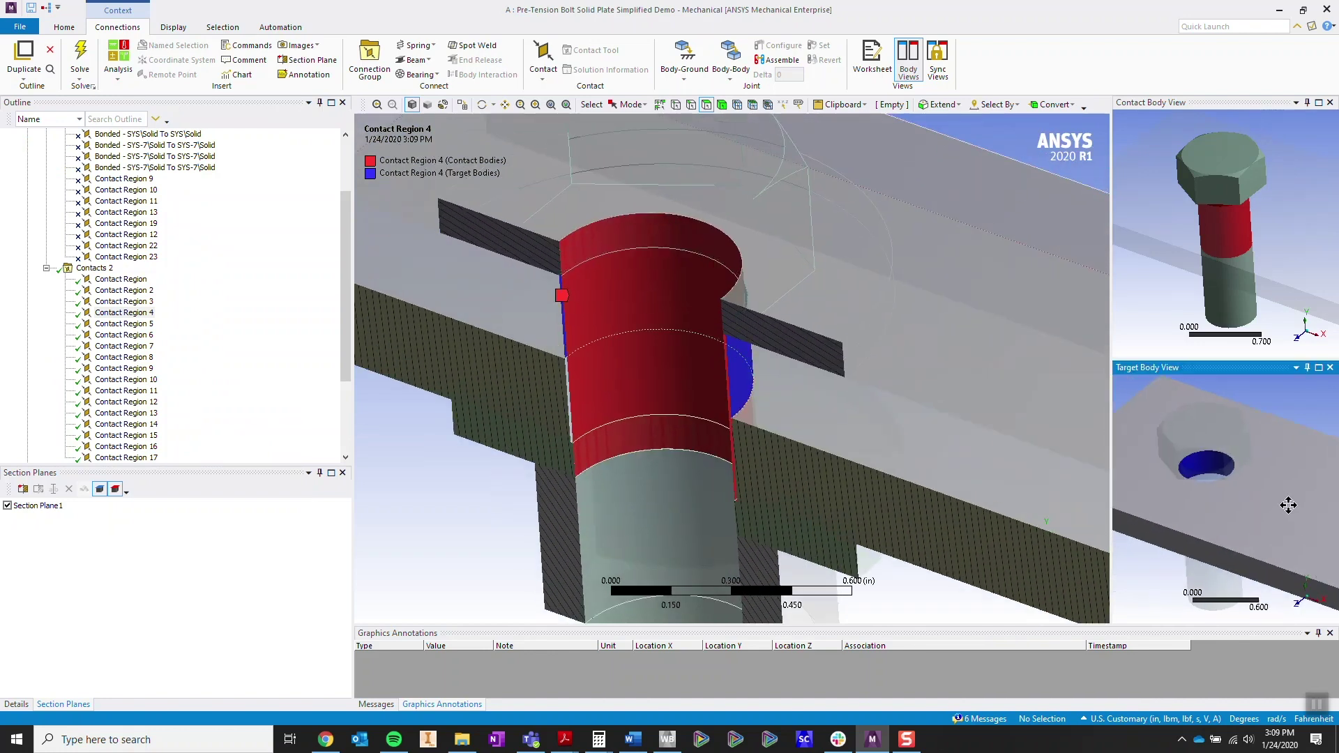
{"action": "scroll", "coordinate": [1248, 467], "scroll_direction": "down", "scroll_amount": 4}
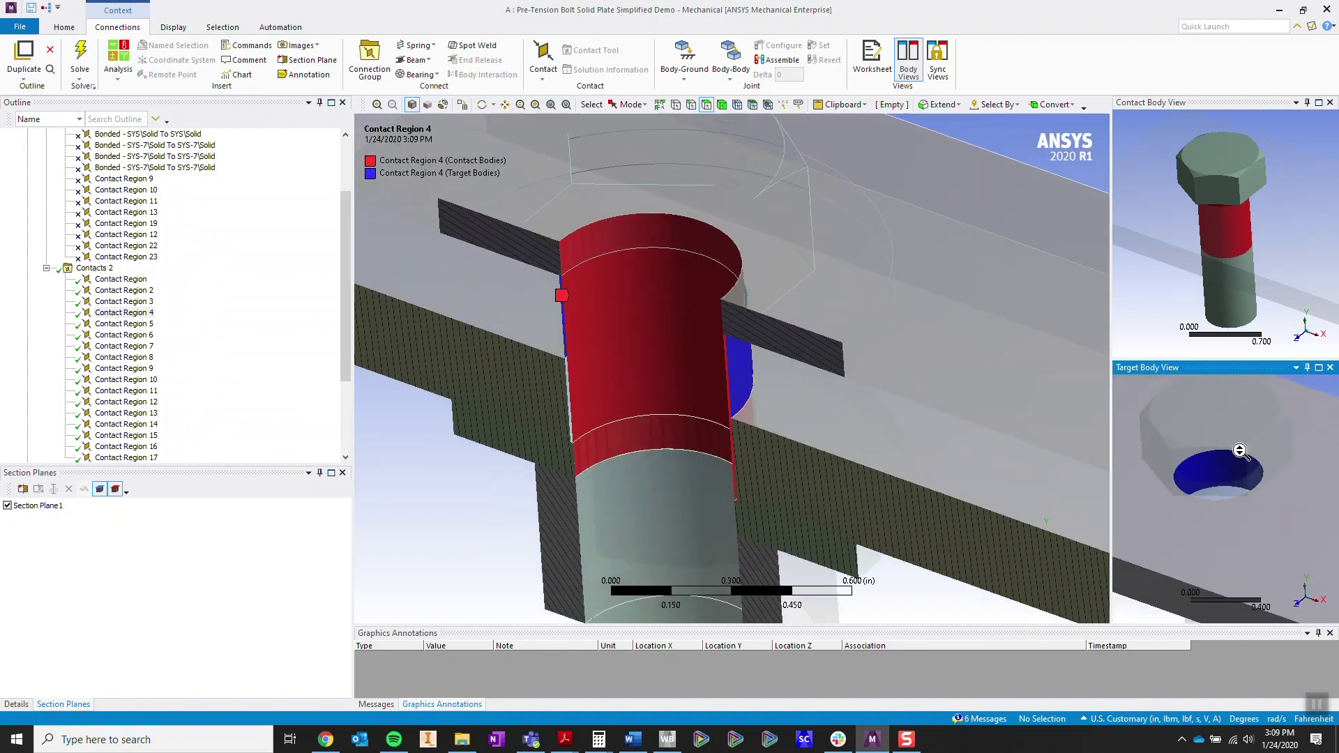
{"action": "scroll", "coordinate": [191, 300], "scroll_direction": "down", "scroll_amount": 4}
- Solve the static structural analysis with the automatically generated contacts in the Contacts 2 group
{"action": "left_click", "coordinate": [103, 425]}
{"action": "right_click", "coordinate": [106, 430]}
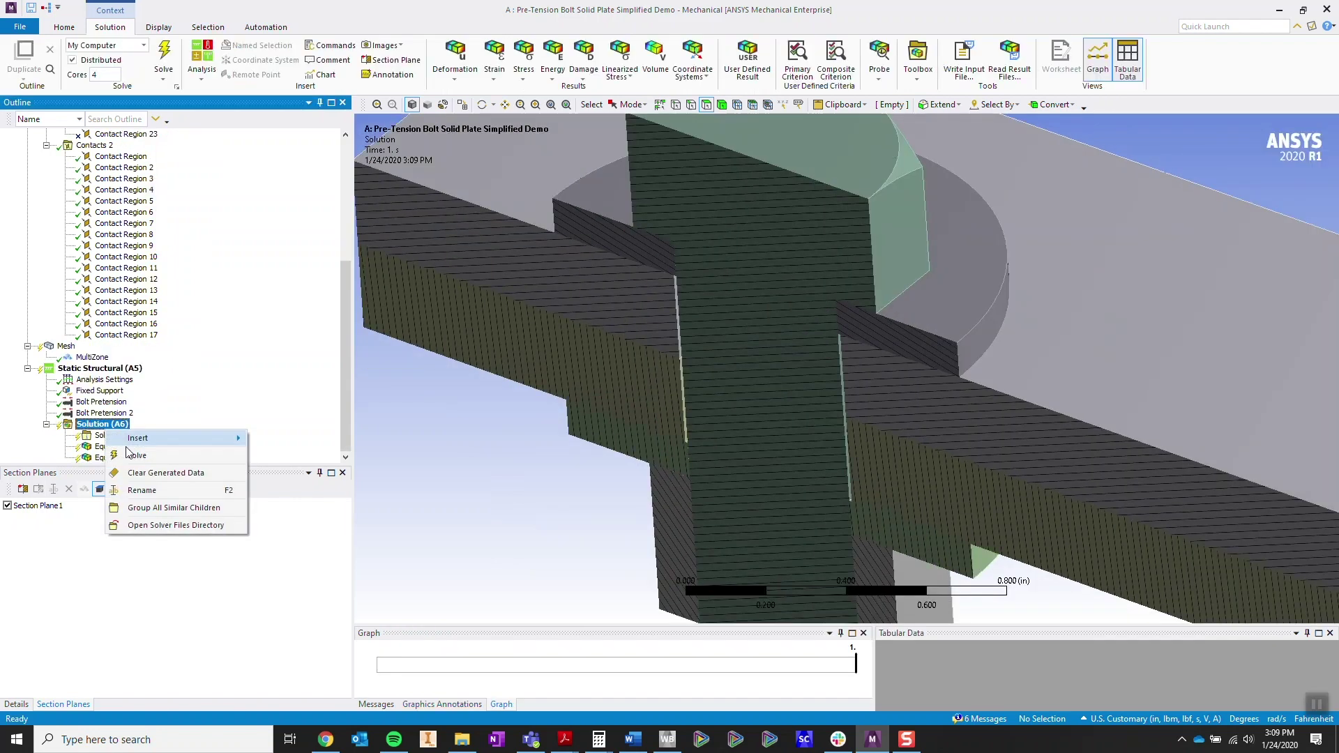
{"action": "left_click", "coordinate": [126, 590]}
{"action": "scroll", "coordinate": [1228, 521], "scroll_direction": "down", "scroll_amount": 6}
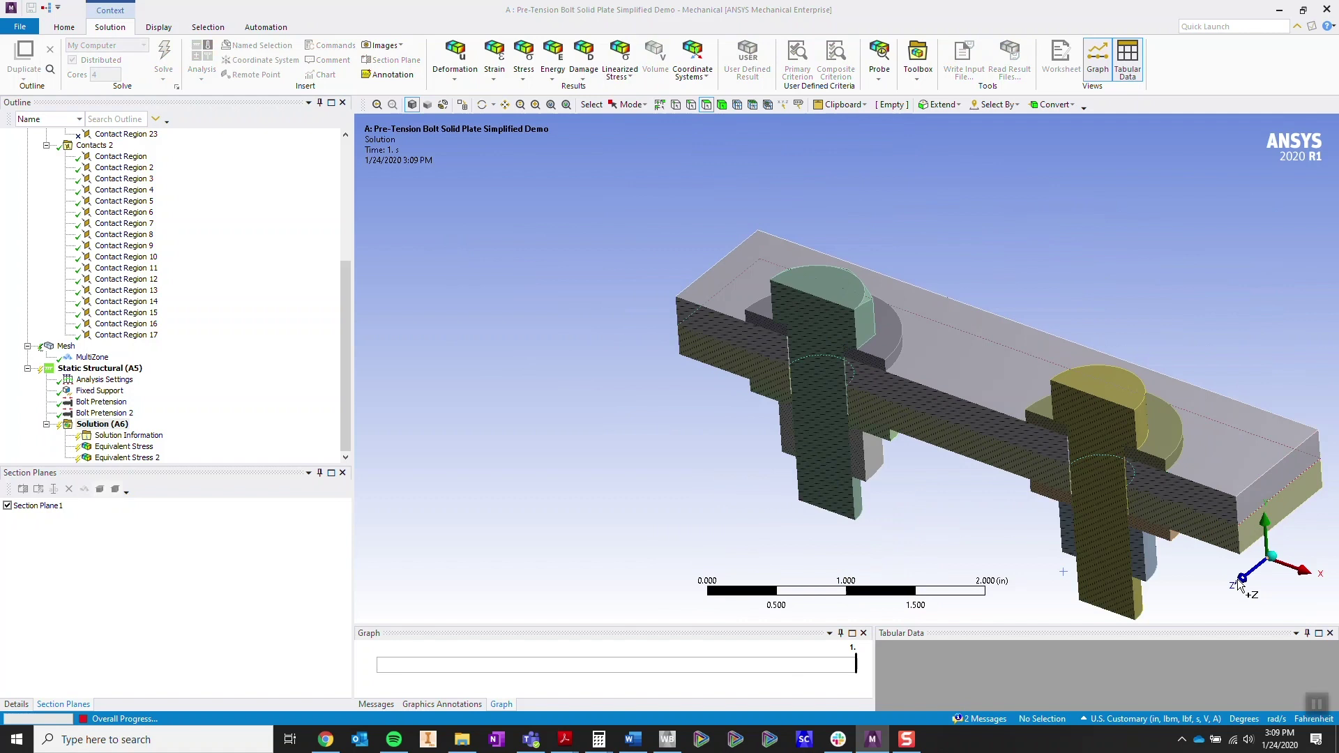
- Display the Equivalent Stress result and examine the stress around the sectioned bolts from the front and at an angle
{"action": "left_click", "coordinate": [1242, 580]}
{"action": "middle_click_drag", "start_coordinate": [1083, 391], "coordinate": [948, 304], "text": "ctrl"}
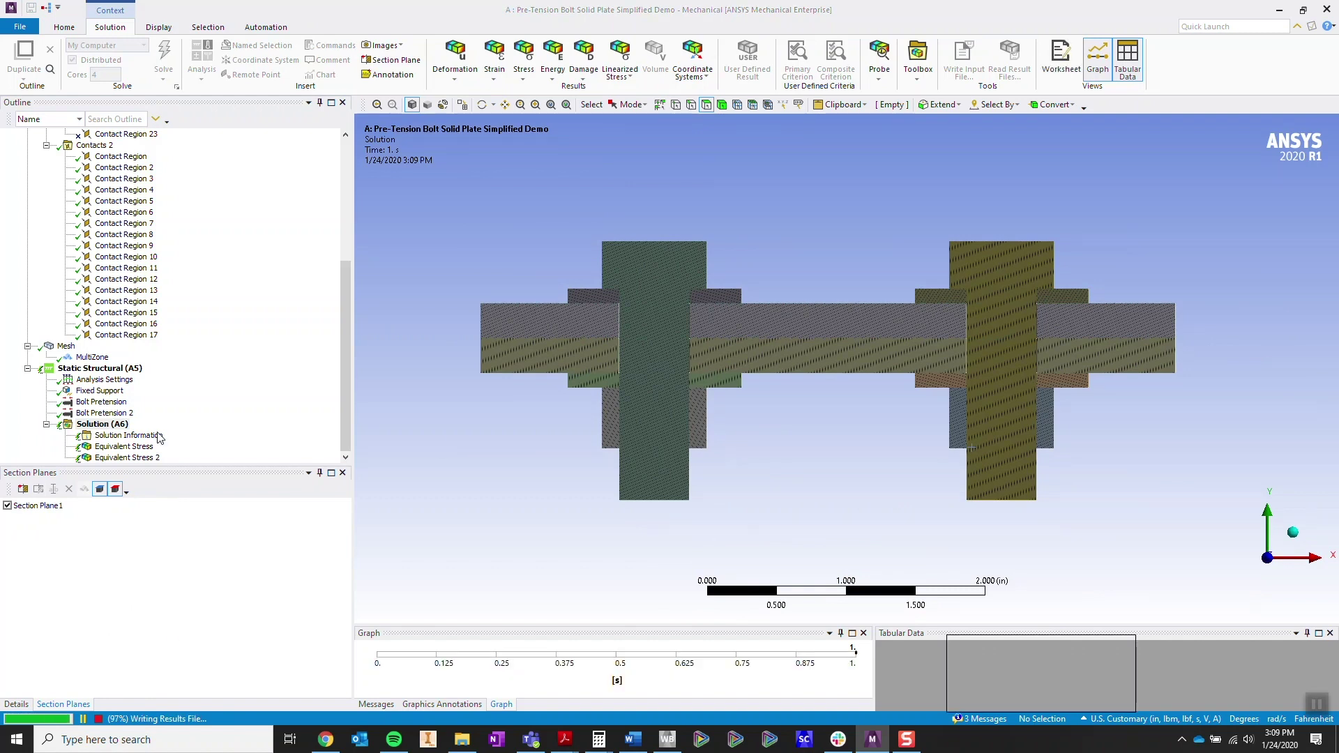
{"action": "left_click", "coordinate": [138, 447]}
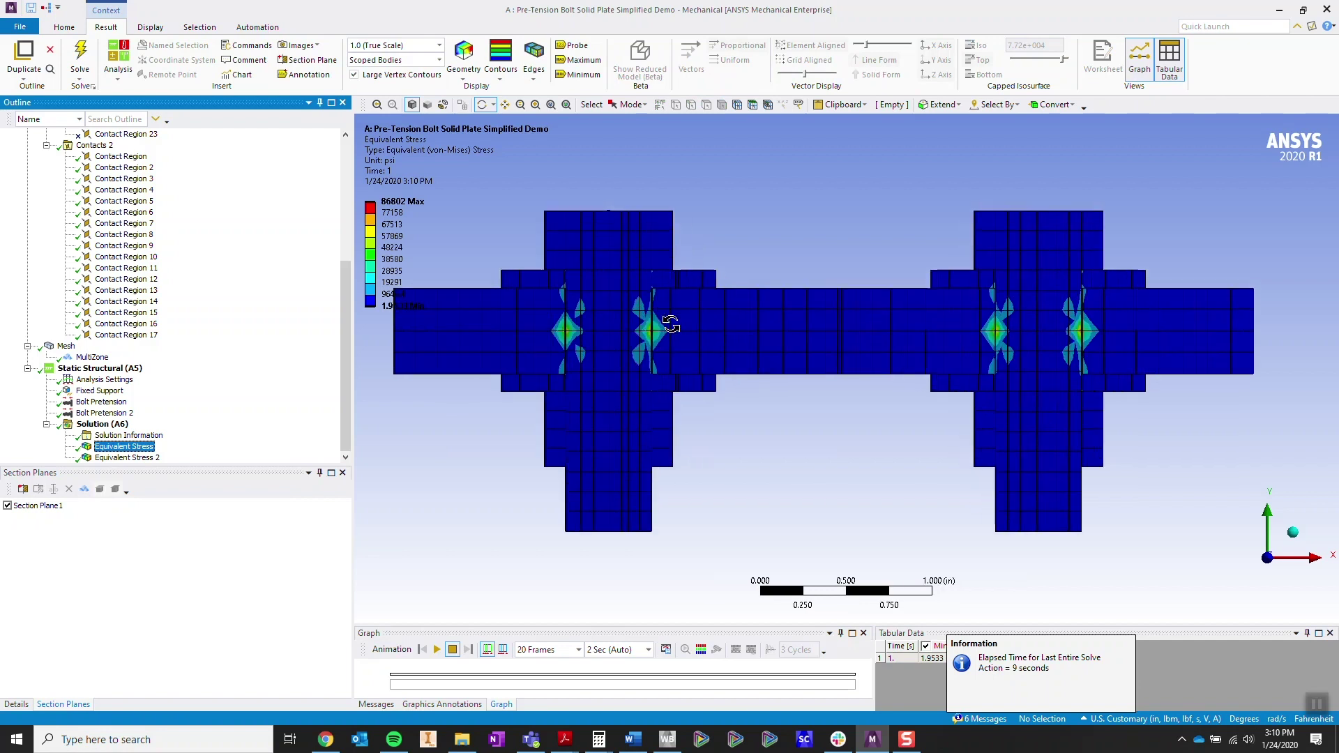
{"action": "left_click_drag", "start_coordinate": [671, 323], "coordinate": [741, 318]}
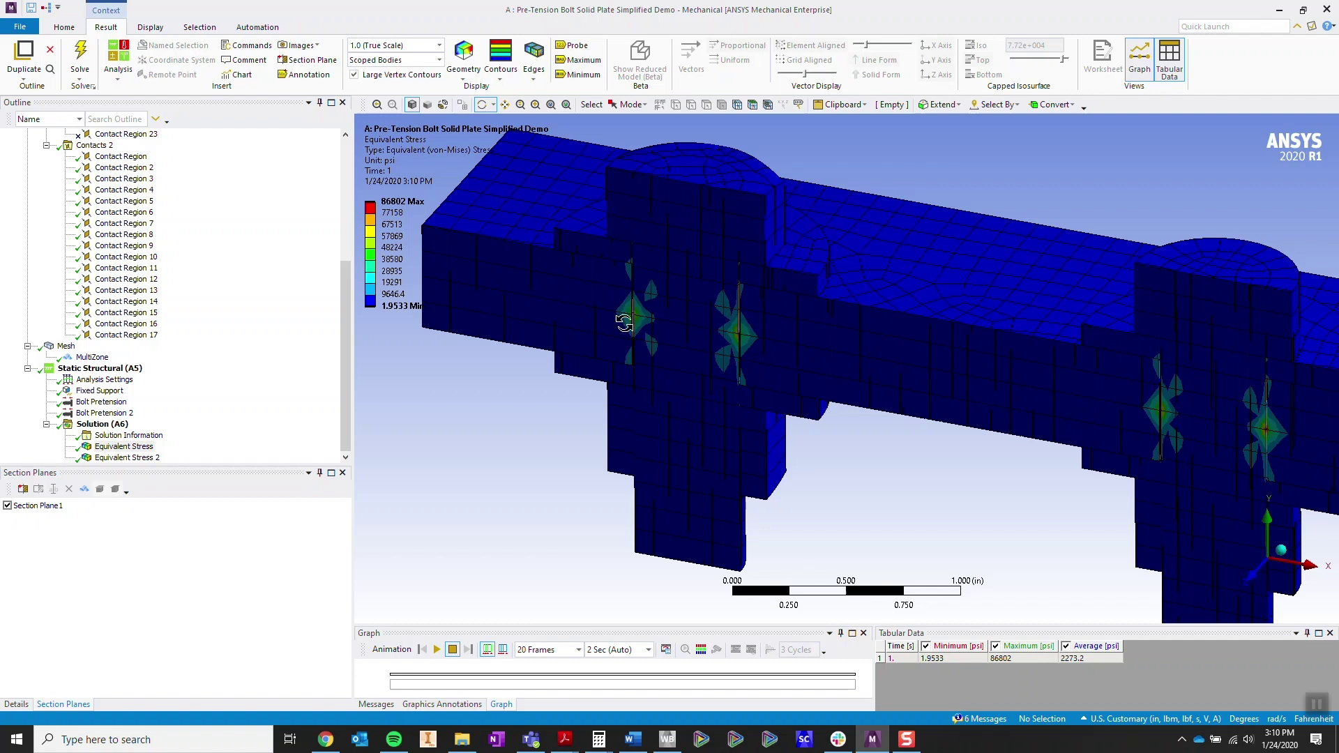
{"action": "left_click", "coordinate": [1289, 553]}
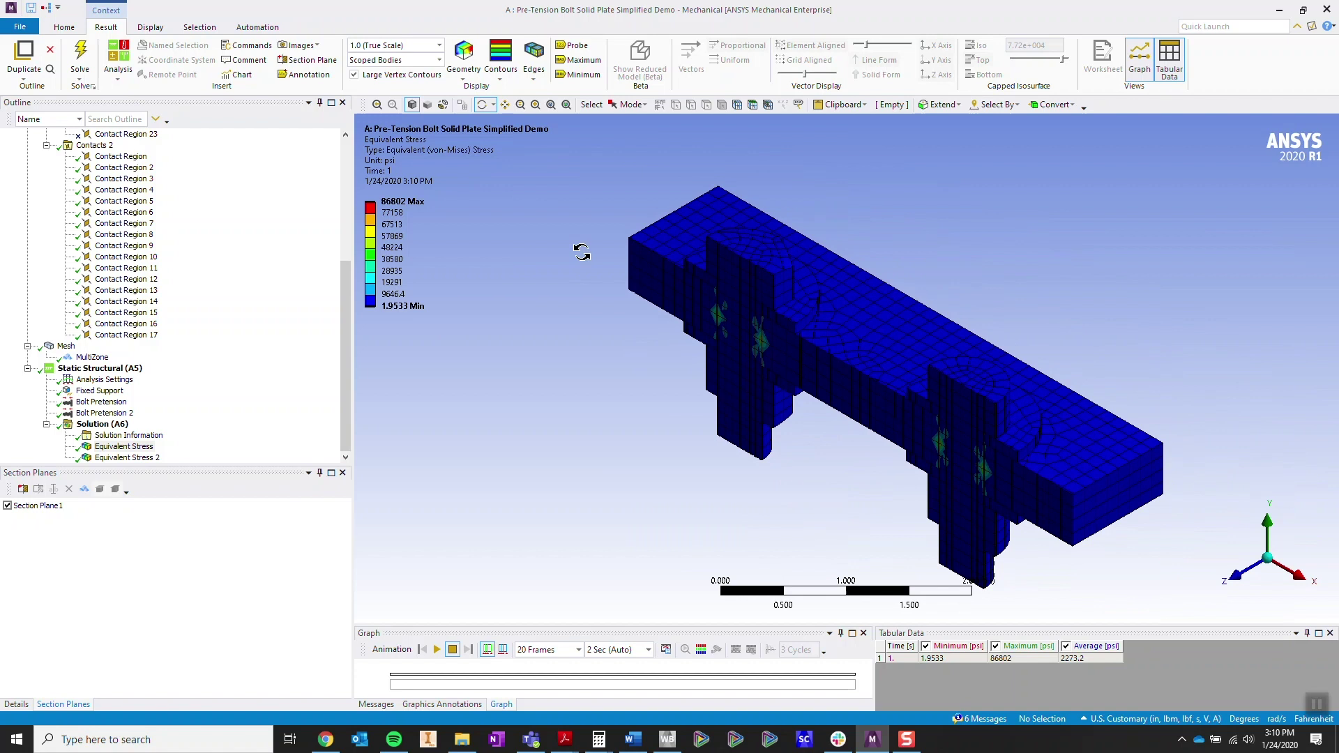
- Select all contact regions in the suppressed Contacts group, from the first bonded contact through Contact Region 23
{"action": "scroll", "coordinate": [89, 193], "scroll_direction": "up", "scroll_amount": 6}
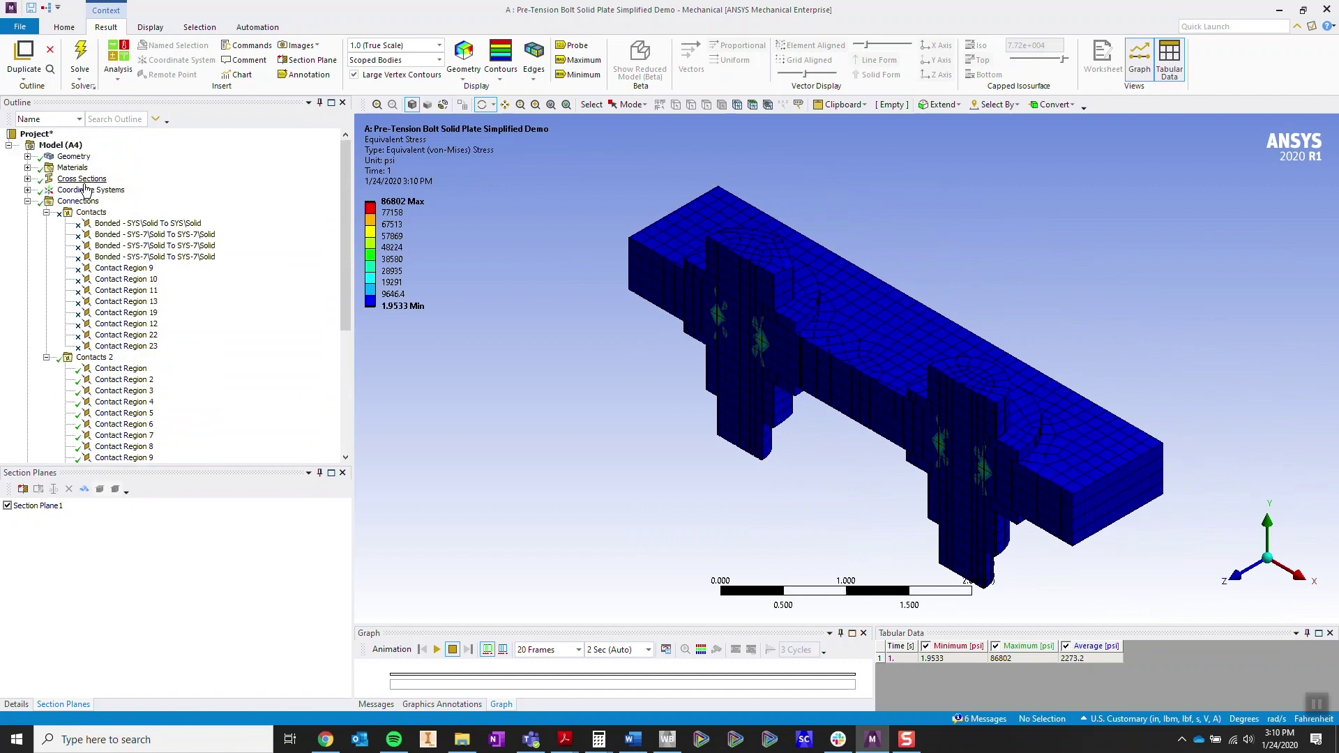
{"action": "left_click", "coordinate": [115, 223]}
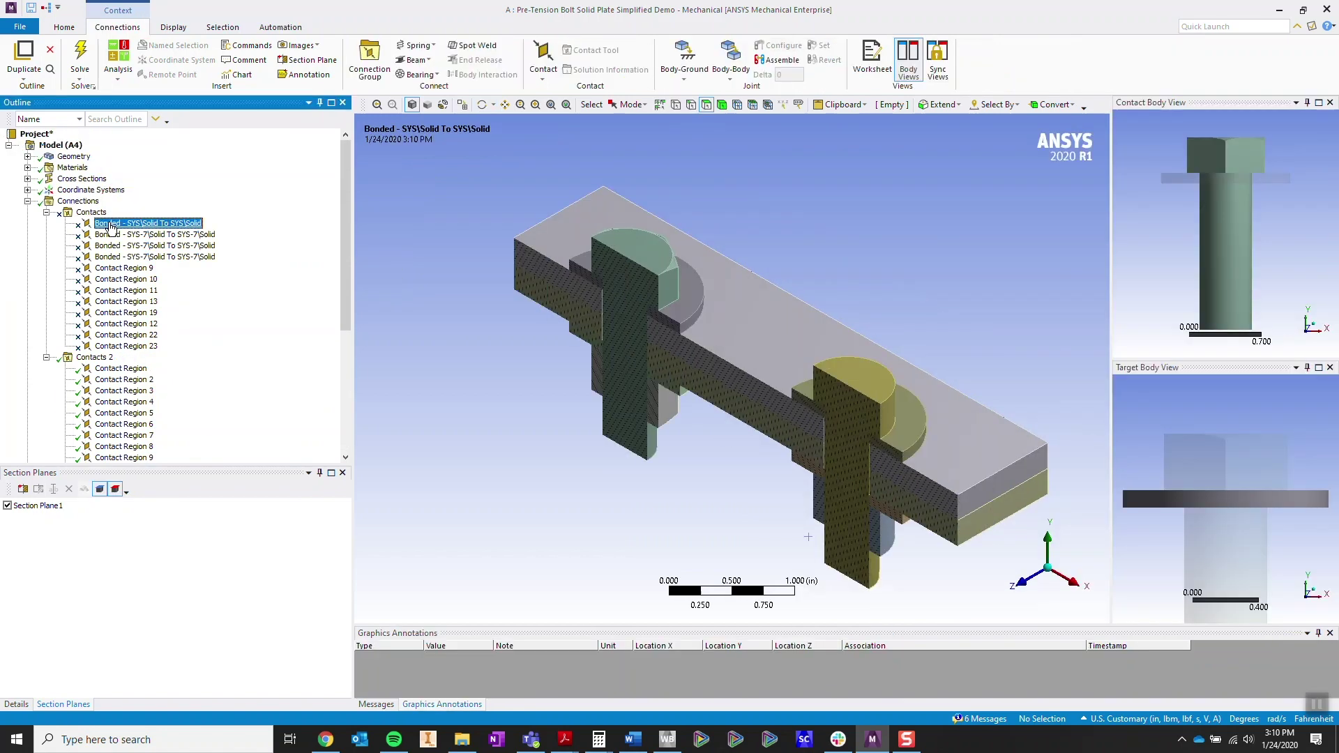
{"action": "left_click", "coordinate": [136, 347], "text": "shift"}
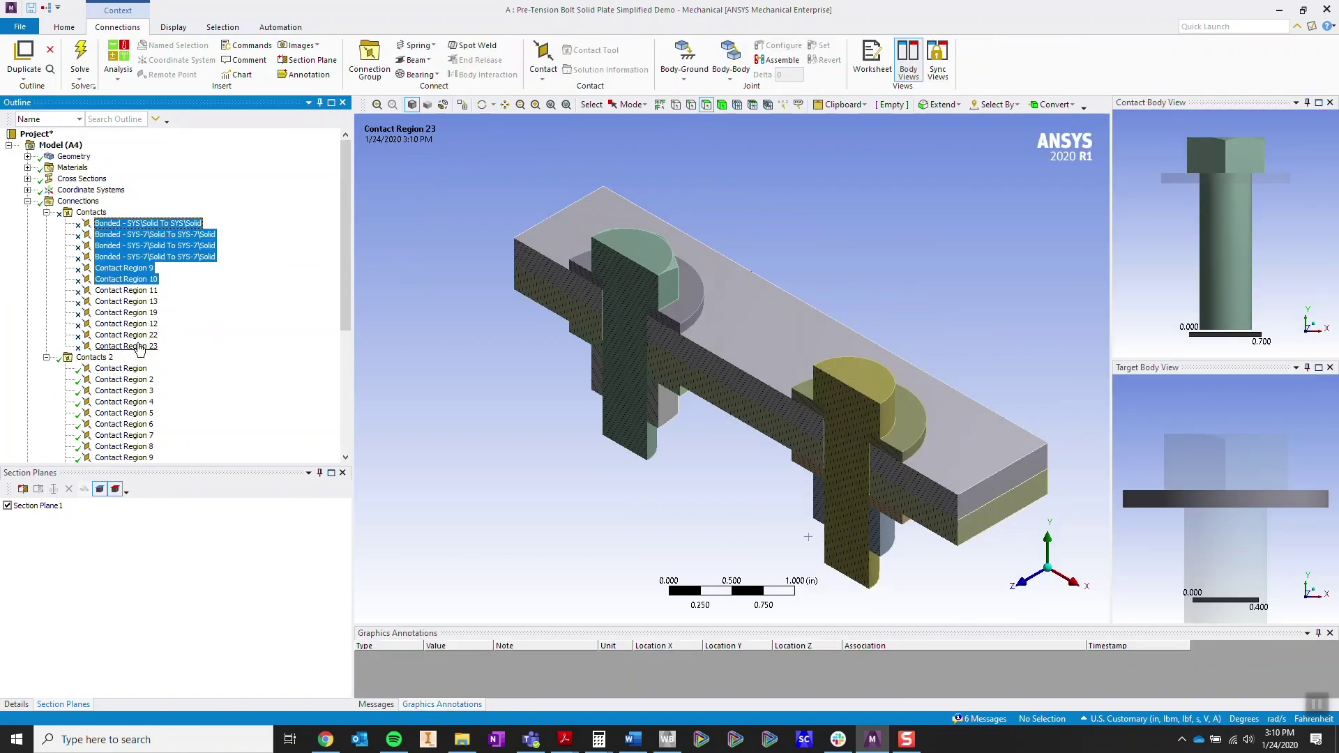